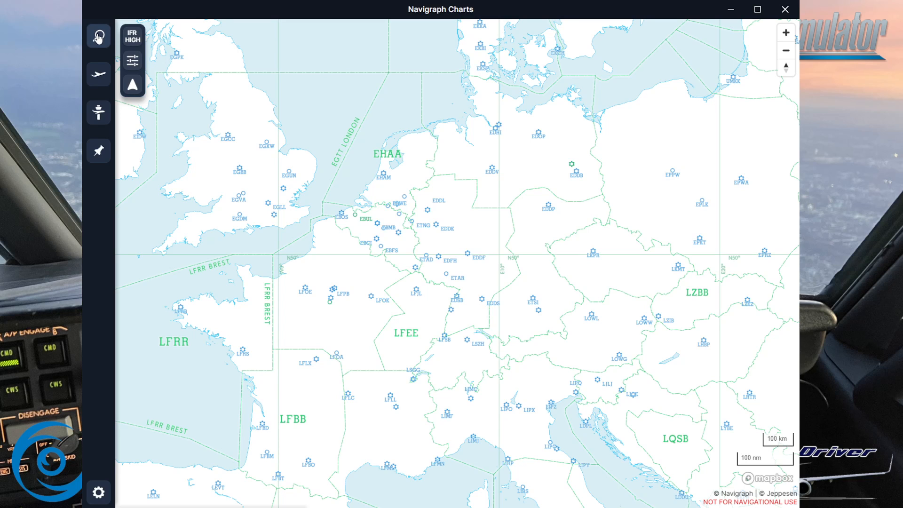
- Examine the IFR High enroute chart from the European overview down to the detailed layout of Duesseldorf airport (EDDL)
left_click_drag(478, 368, 421, 292)
scroll(457, 217, "down", 5)
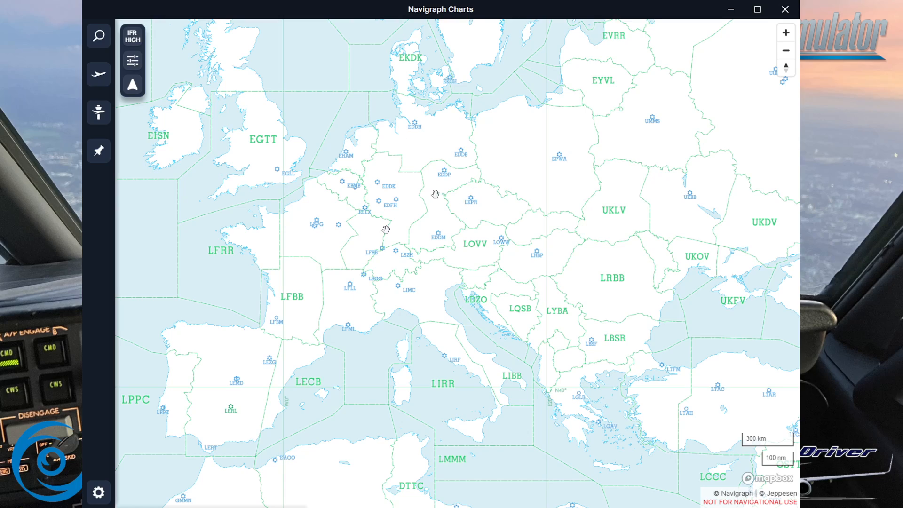
scroll(380, 179, "up", 3)
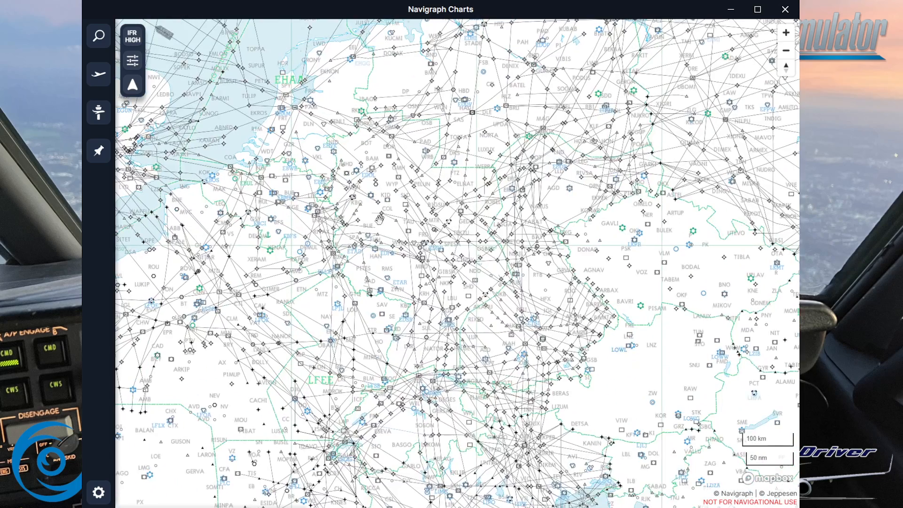
scroll(379, 219, "up", 2)
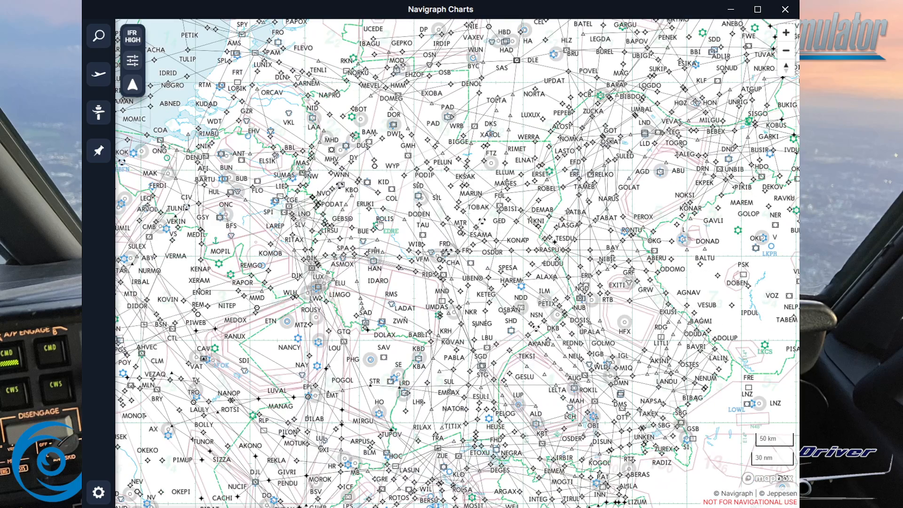
scroll(350, 167, "up", 3)
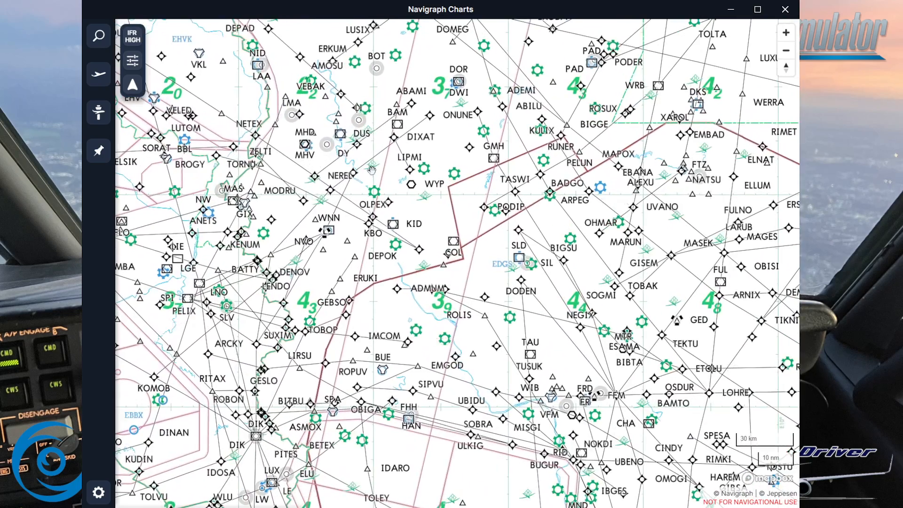
scroll(372, 172, "up", 4)
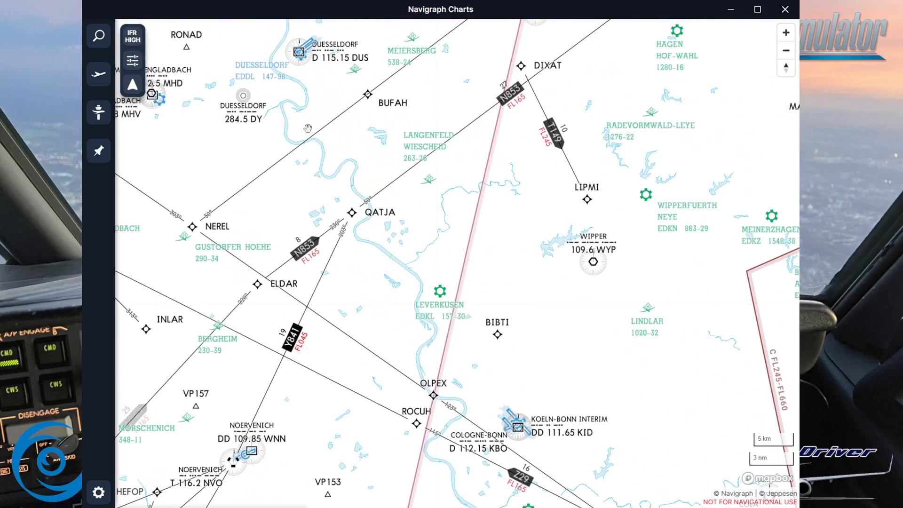
left_click_drag(360, 124, 437, 345)
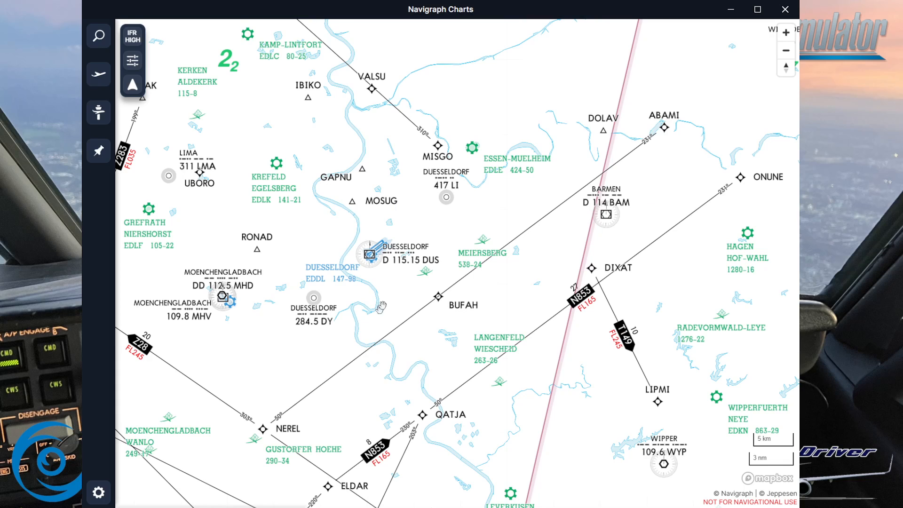
scroll(396, 260, "up", 5)
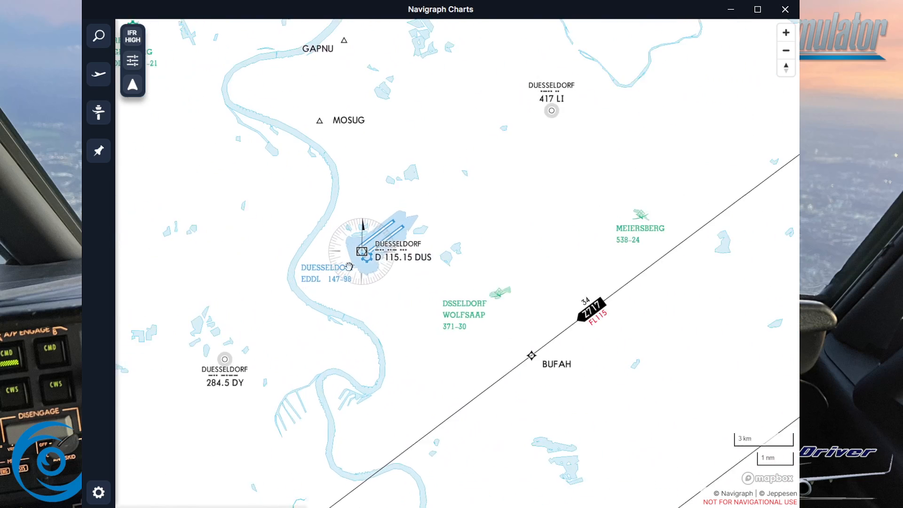
scroll(358, 246, "up", 5)
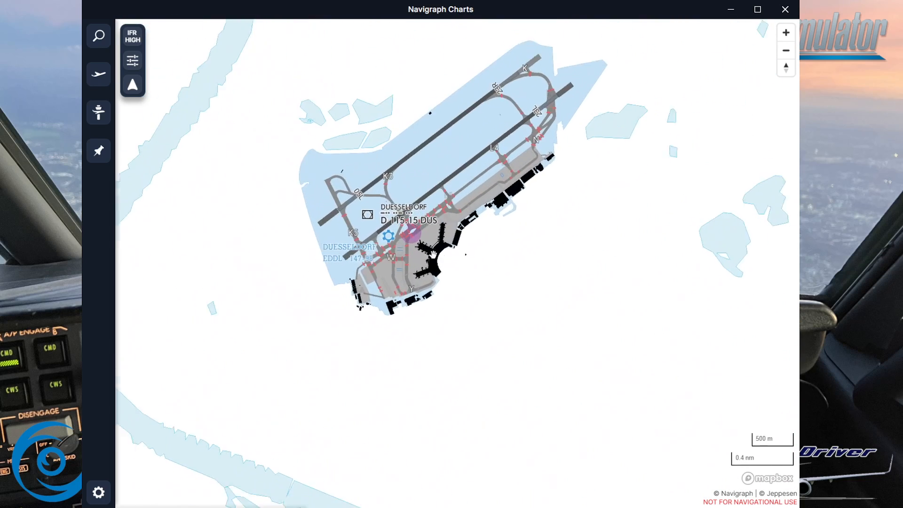
scroll(418, 246, "up", 5)
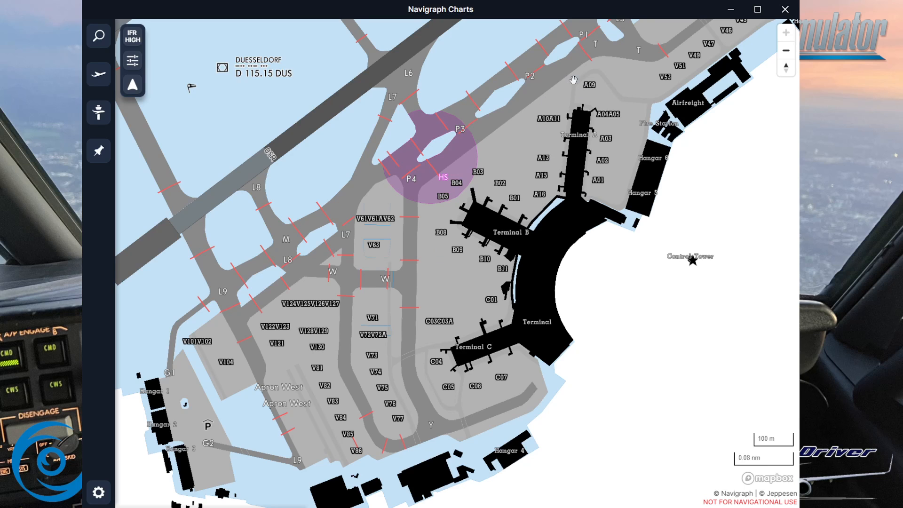
- Inspect Duesseldorf airport's terminals, parking stands, taxiways and hangars, from the main apron to the northeastern cargo area and back
left_click(136, 85)
left_click_drag(702, 68, 536, 347)
left_click_drag(680, 147, 452, 163)
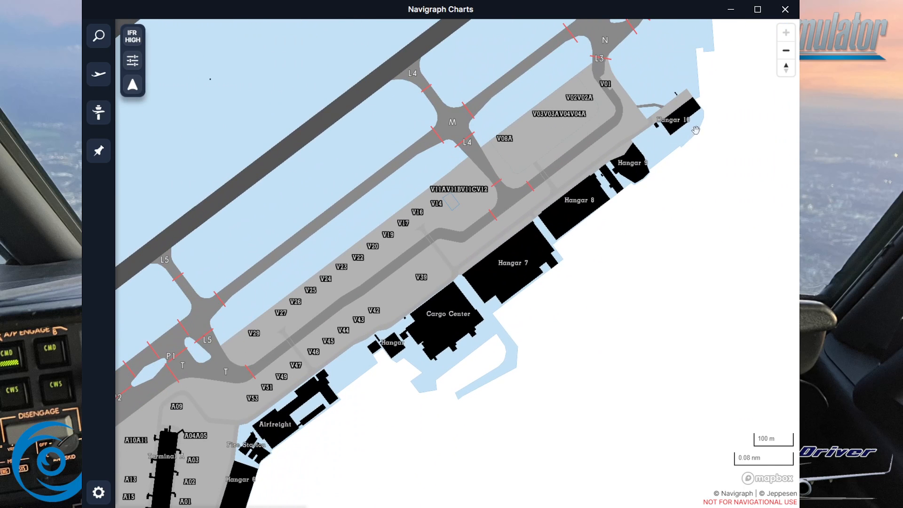
left_click_drag(444, 324, 501, 235)
left_click_drag(329, 350, 535, 187)
left_click_drag(350, 233, 490, 153)
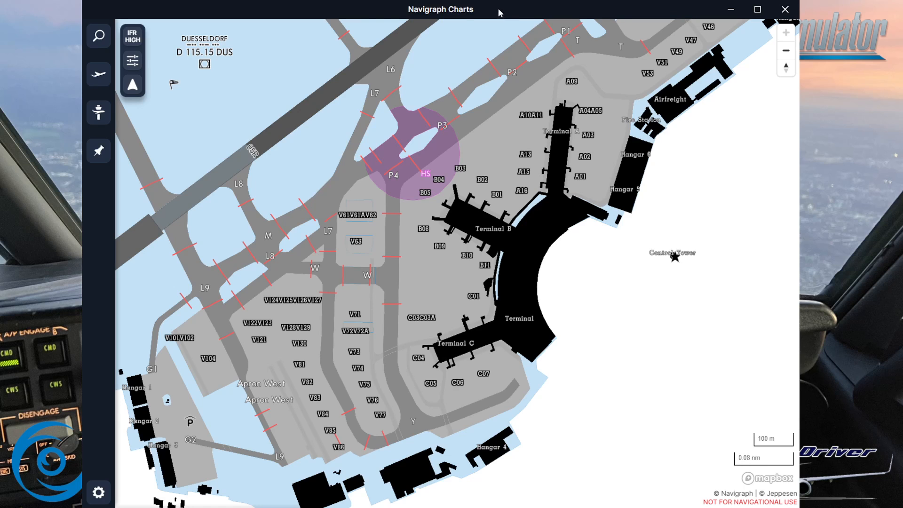
- Switch the map layer to VFR and show the region surrounding Duesseldorf airport
left_click(133, 40)
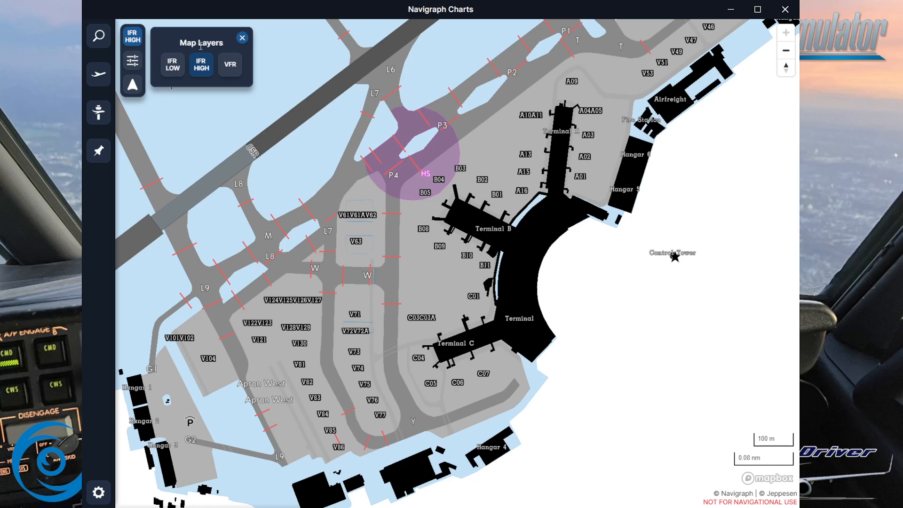
left_click(230, 65)
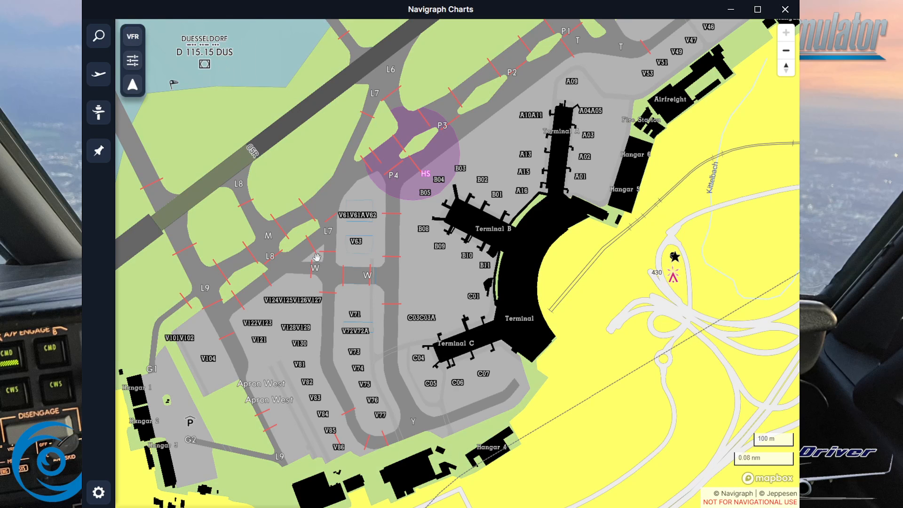
scroll(325, 195, "down", 10)
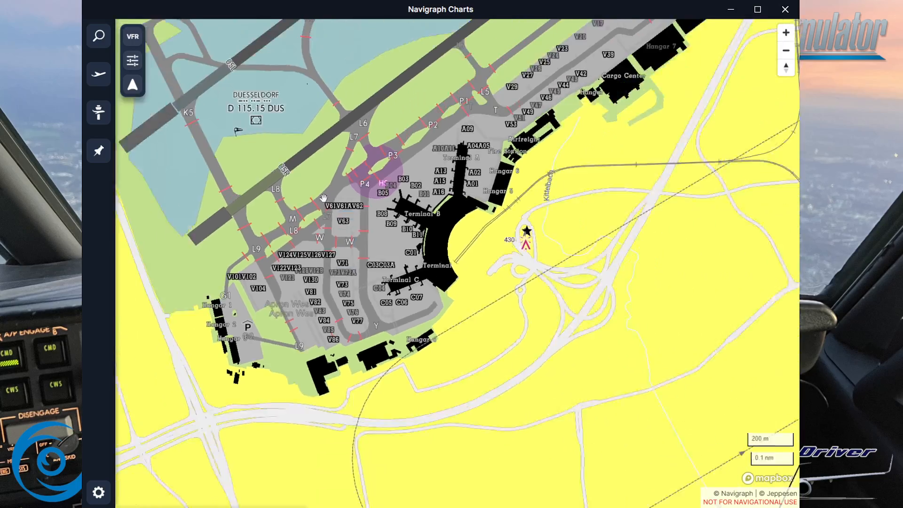
scroll(411, 162, "down", 8)
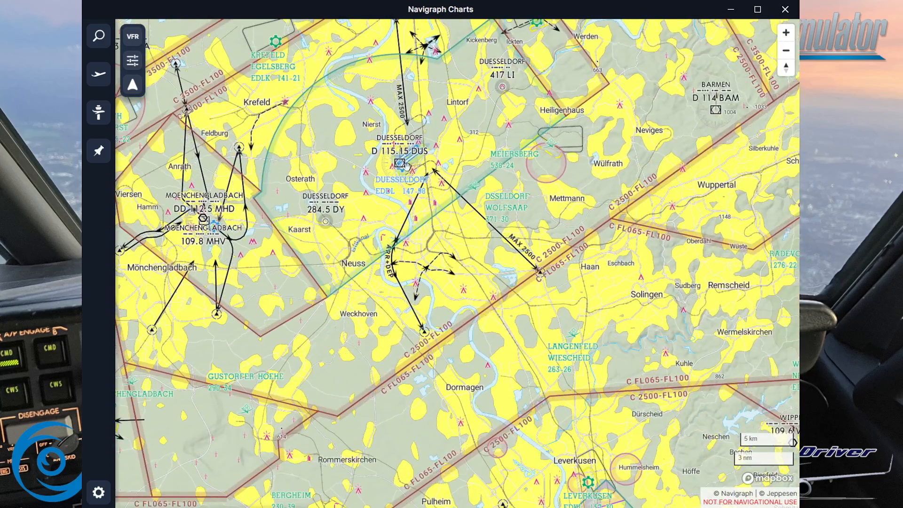
- Examine the Duesseldorf control zone on the VFR chart, including the routes to the NOVEMBER, ECHO and SIERRA reporting points
scroll(409, 172, "up", 3)
left_click_drag(308, 155, 237, 269)
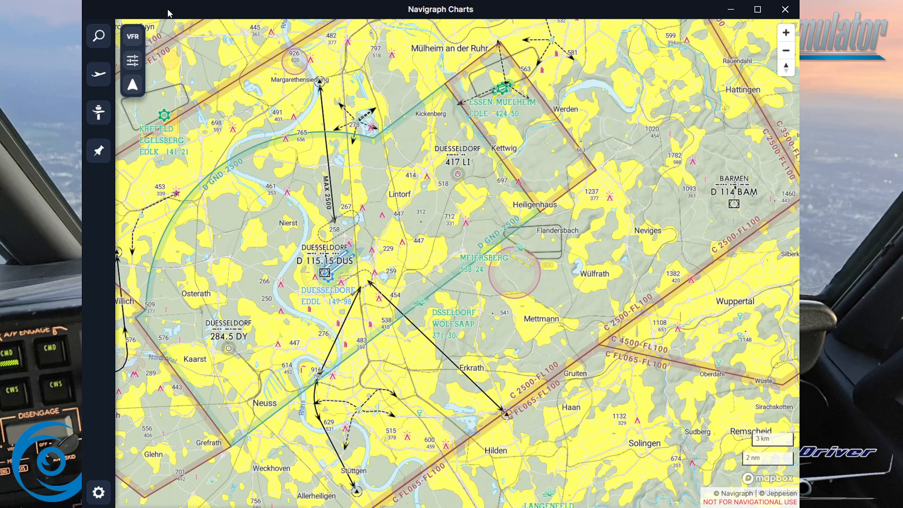
left_click_drag(349, 165, 411, 182)
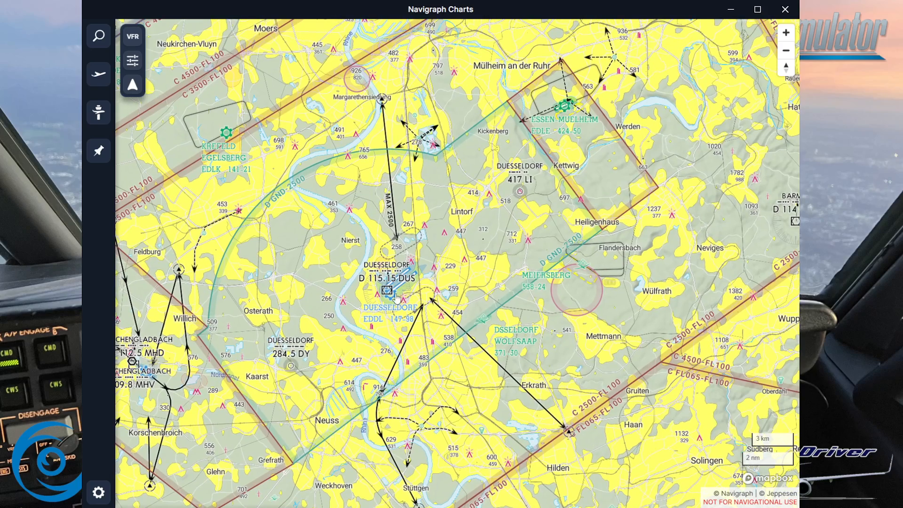
scroll(392, 292, "up", 2)
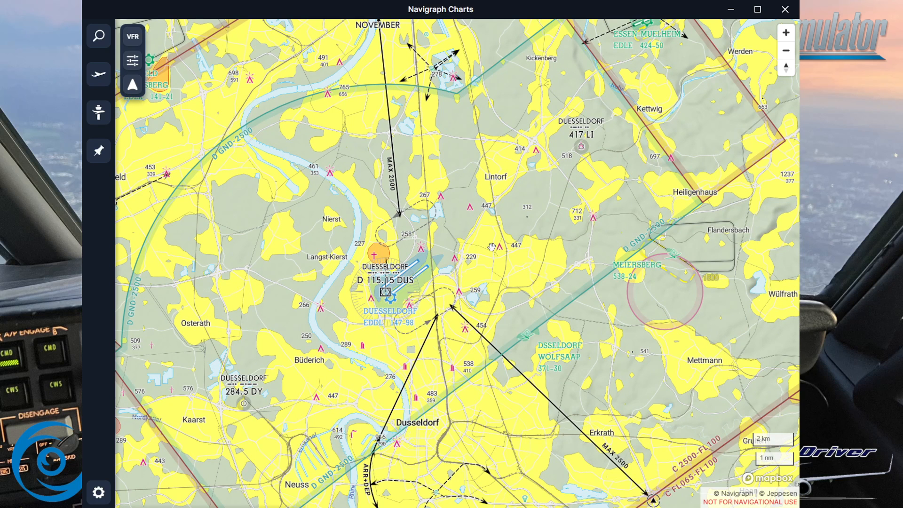
left_click_drag(480, 198, 473, 268)
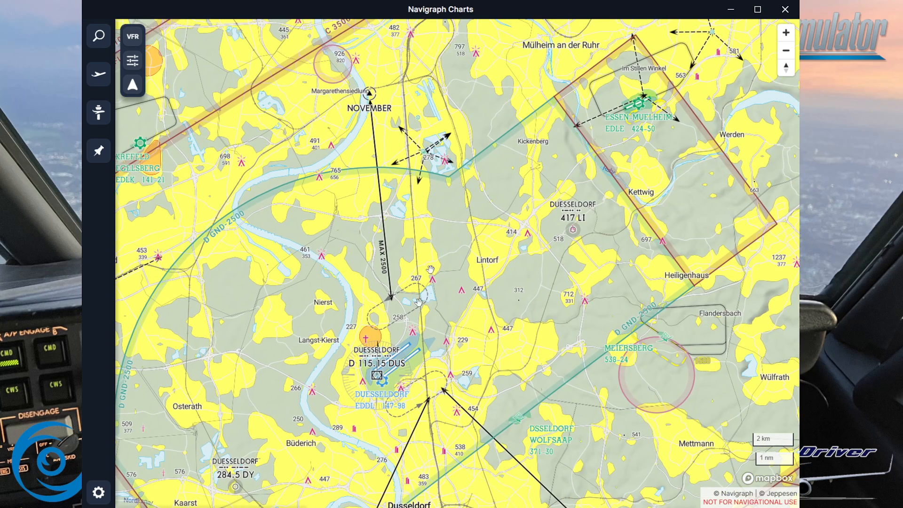
scroll(392, 388, "up", 1)
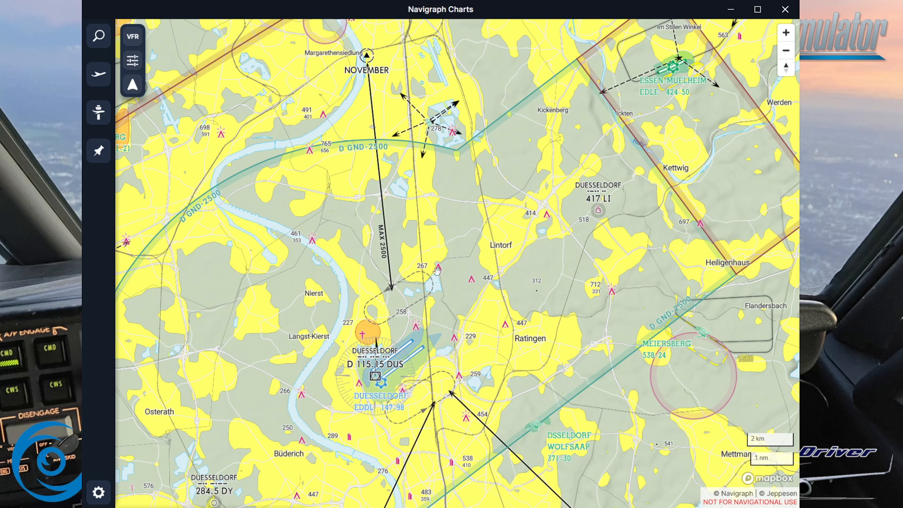
left_click_drag(379, 308, 314, 58)
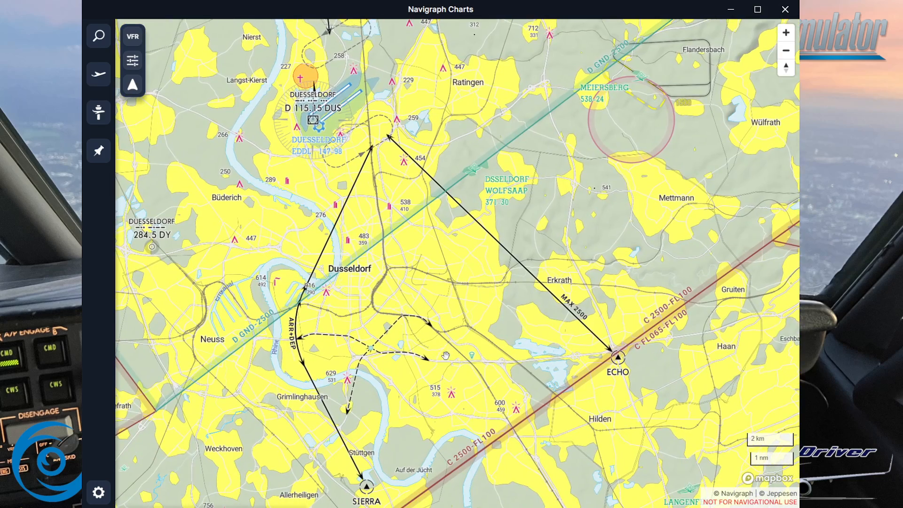
left_click_drag(377, 485, 334, 379)
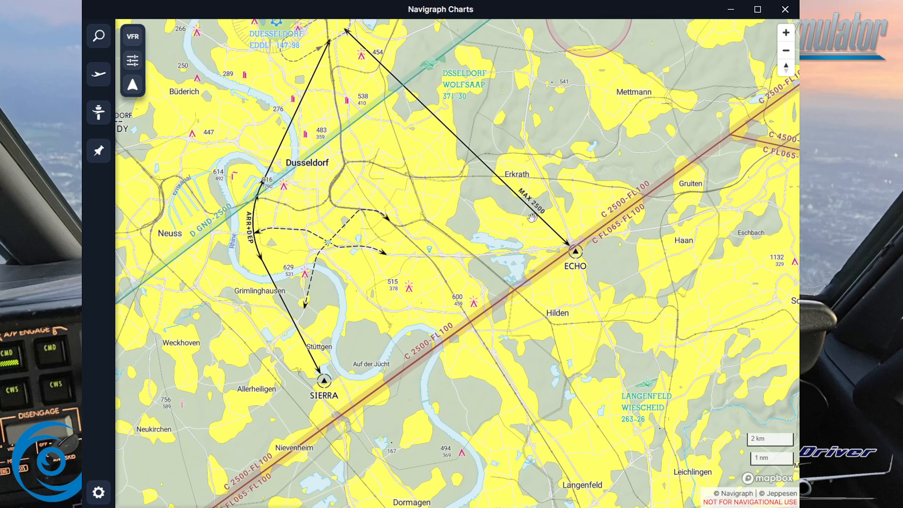
left_click_drag(468, 151, 487, 389)
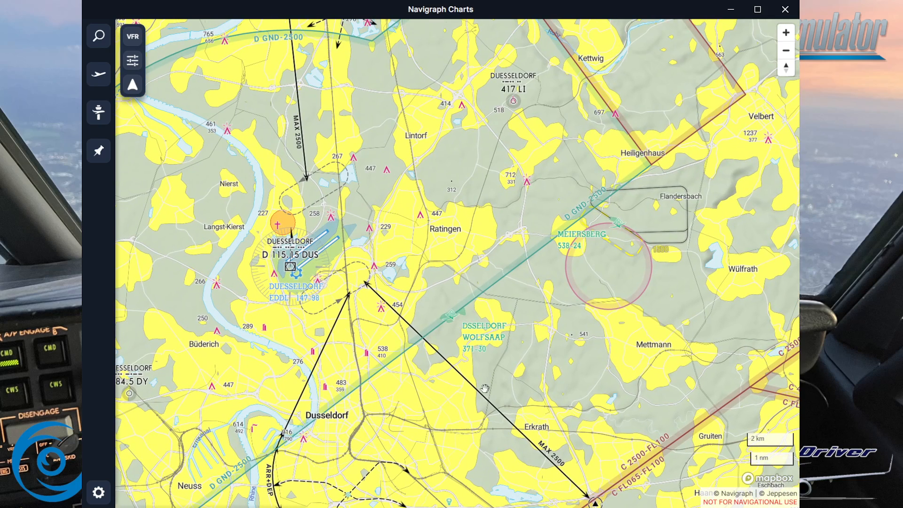
left_click_drag(335, 289, 381, 362)
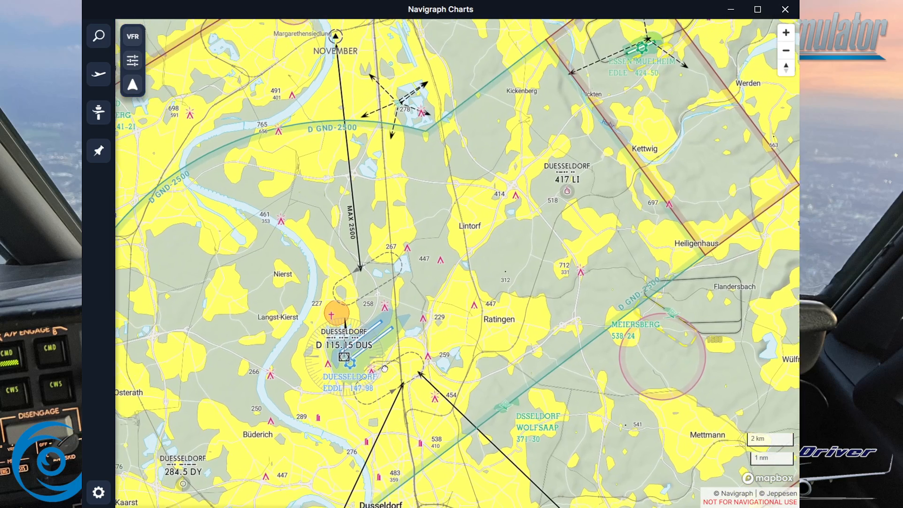
left_click_drag(149, 182, 181, 159)
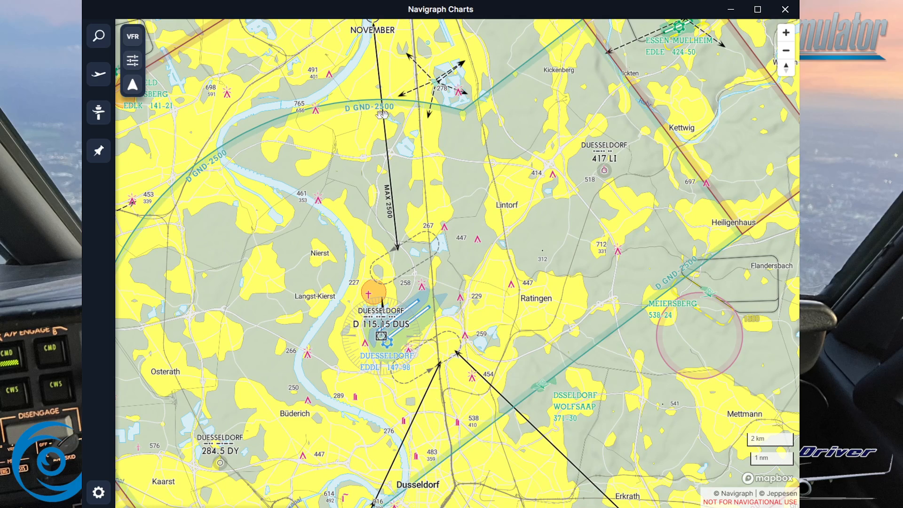
left_click_drag(365, 104, 408, 154)
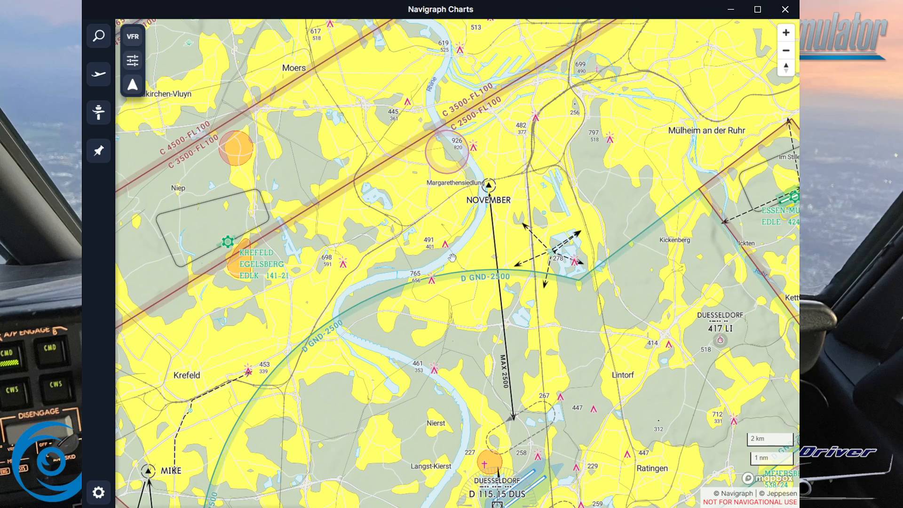
- Examine Essen Muelheim airport (EDLE) on the VFR chart, including its airspace, traffic circuits, helicopter routes, runways and apron
left_click_drag(452, 257, 254, 206)
left_click_drag(186, 148, 214, 115)
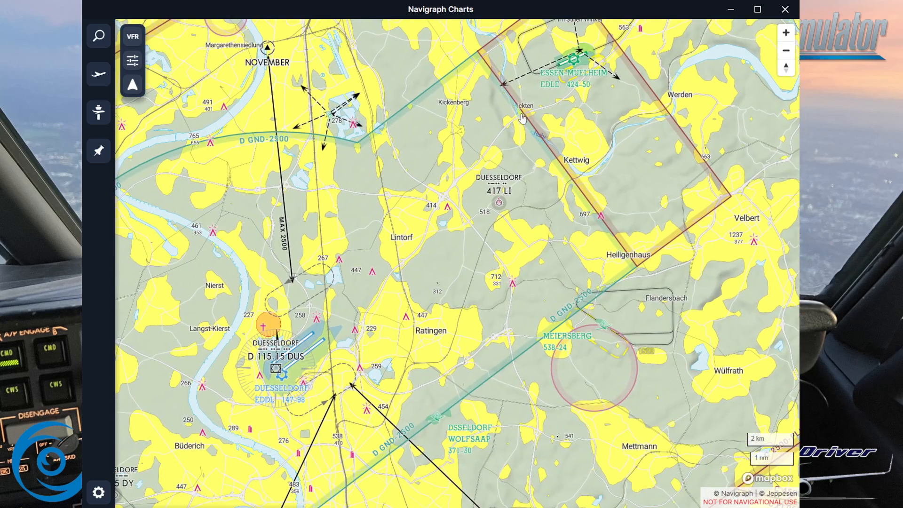
left_click_drag(522, 119, 488, 217)
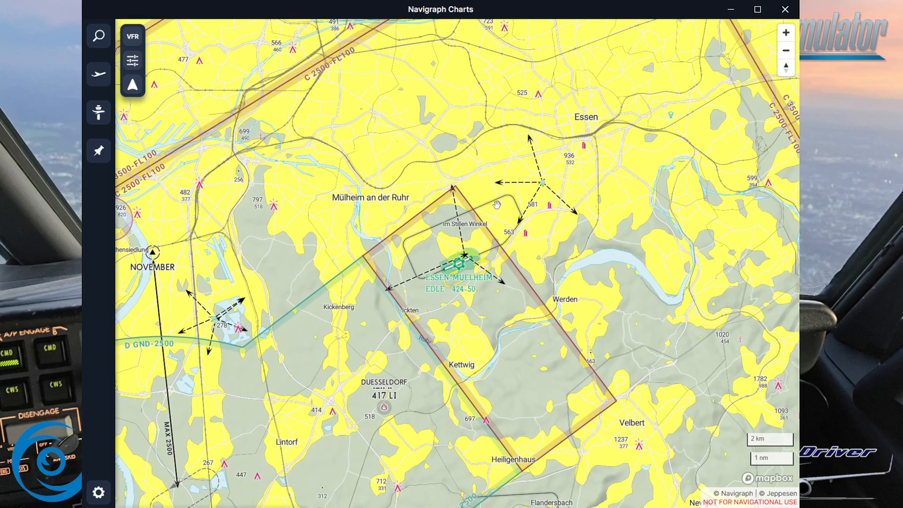
scroll(497, 204, "up", 5)
left_click_drag(435, 309, 425, 252)
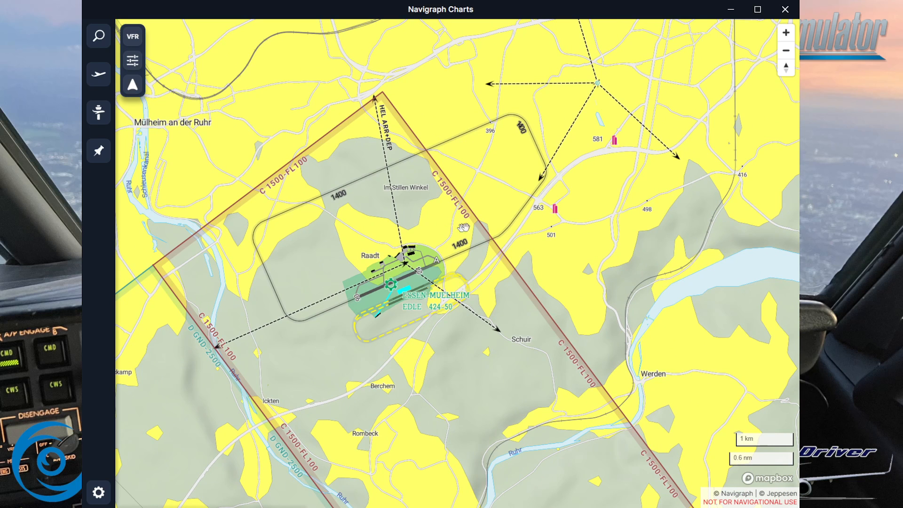
scroll(423, 235, "up", 2)
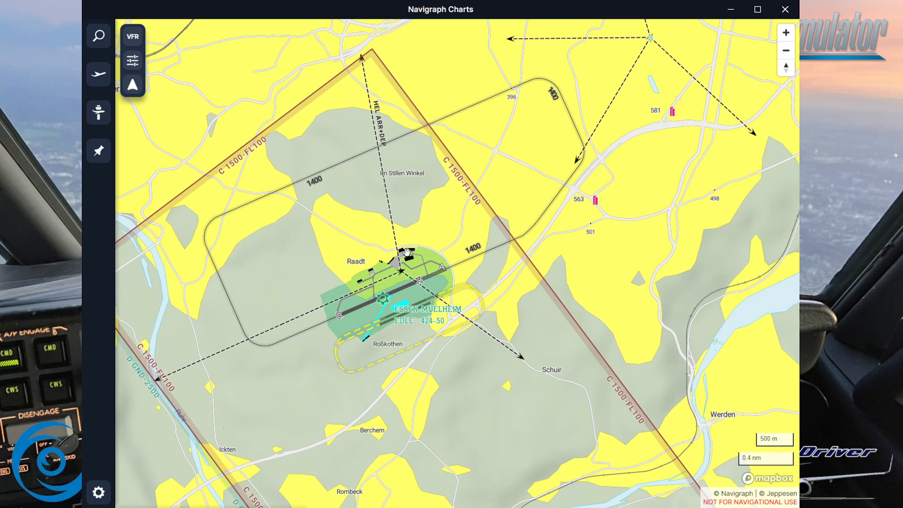
scroll(379, 310, "up", 5)
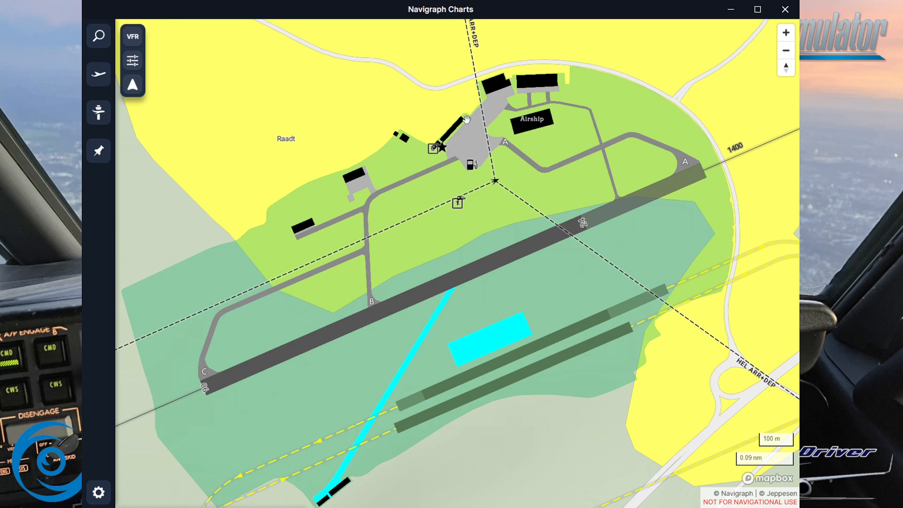
scroll(491, 102, "up", 1)
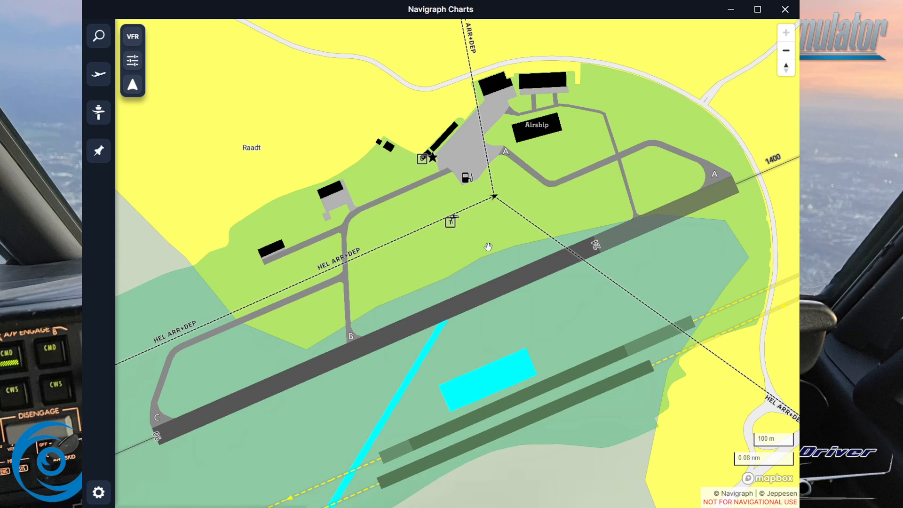
scroll(479, 187, "down", 3)
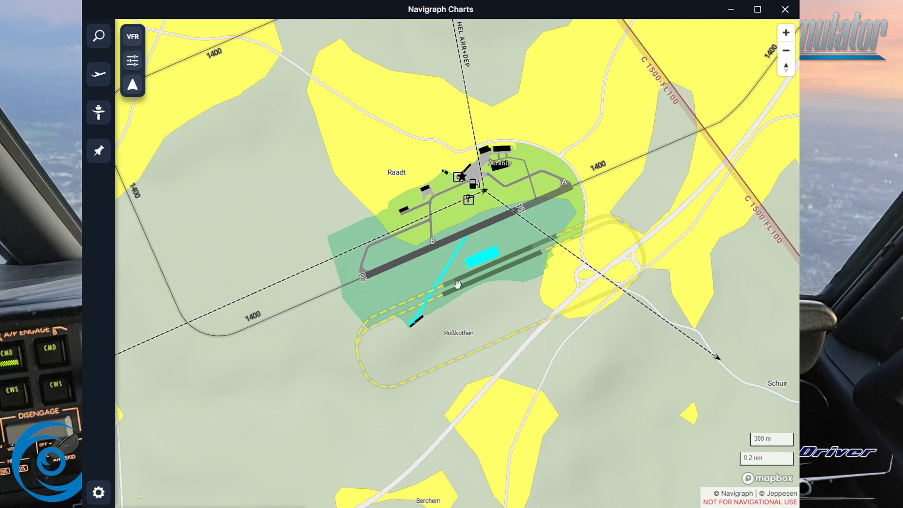
scroll(510, 260, "up", 1)
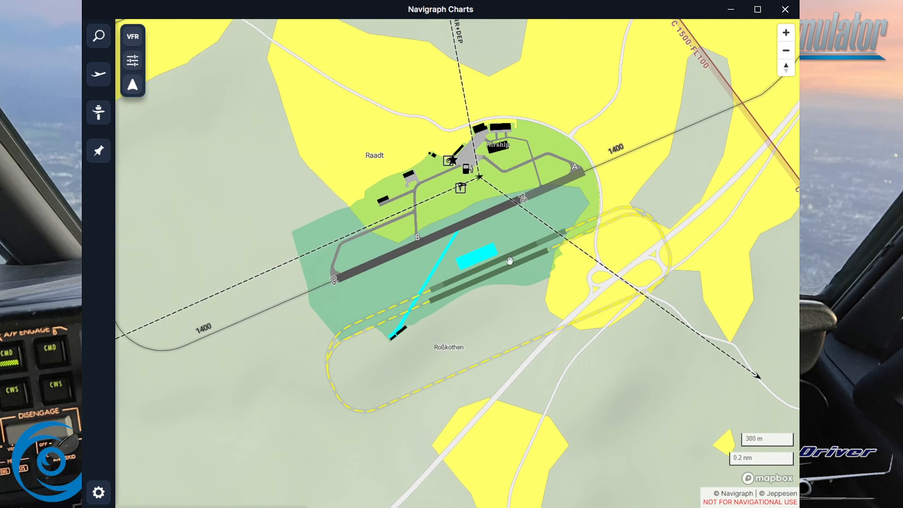
scroll(510, 260, "up", 1)
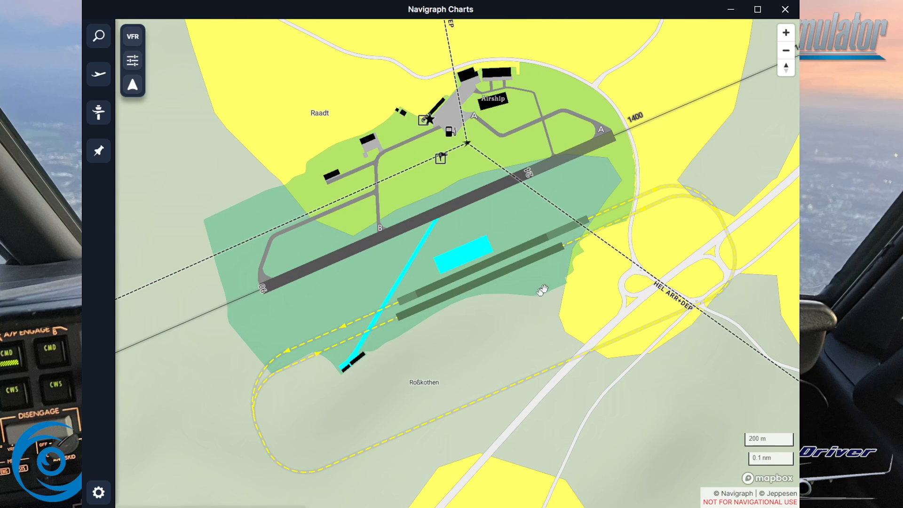
- Examine the Moenchengladbach control zone on the VFR chart, including the routes to the KILO 2, MIKE, WHISKEY, ROMEO and GOLF reporting points
scroll(470, 218, "down", 6)
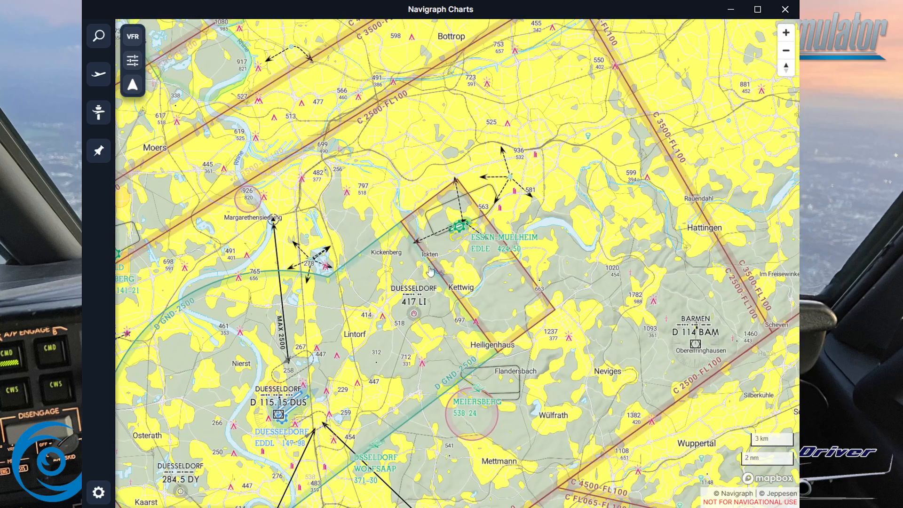
left_click_drag(458, 229, 570, 180)
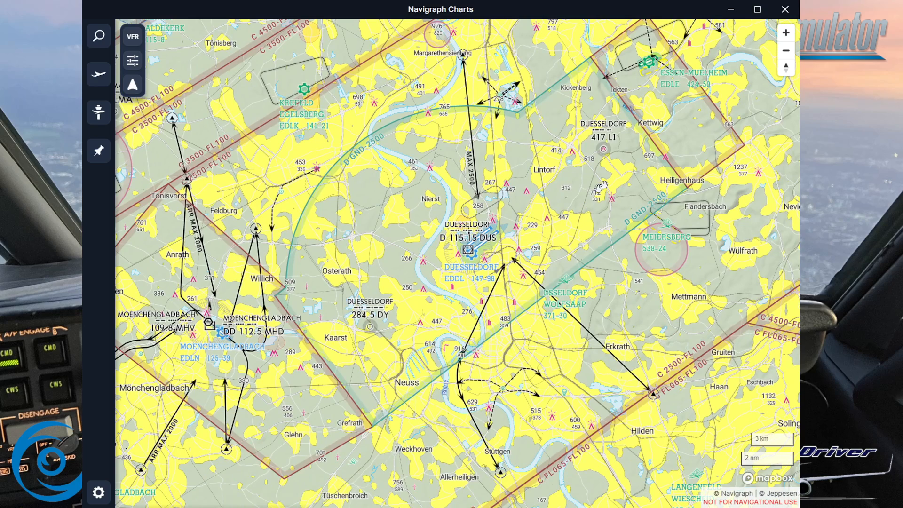
left_click_drag(406, 311, 511, 293)
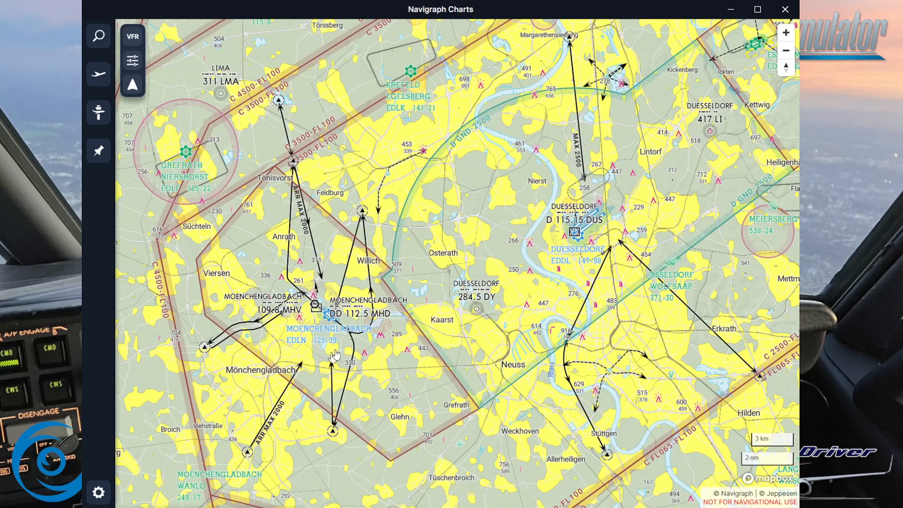
scroll(329, 358, "up", 3)
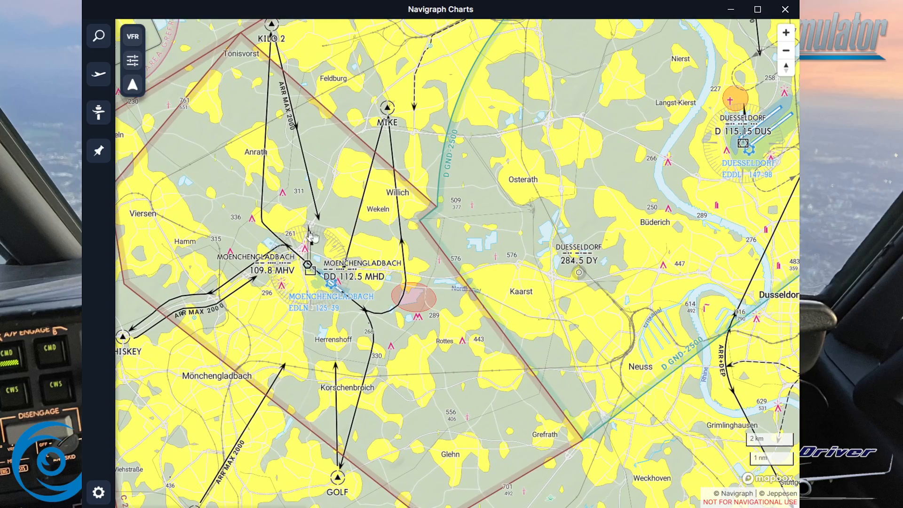
scroll(314, 303, "down", 2)
scroll(302, 319, "up", 2)
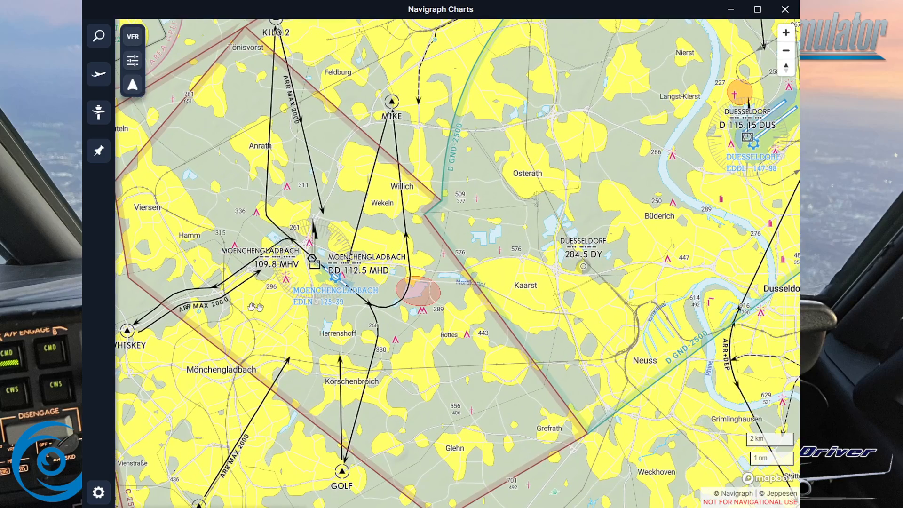
left_click_drag(256, 312, 318, 252)
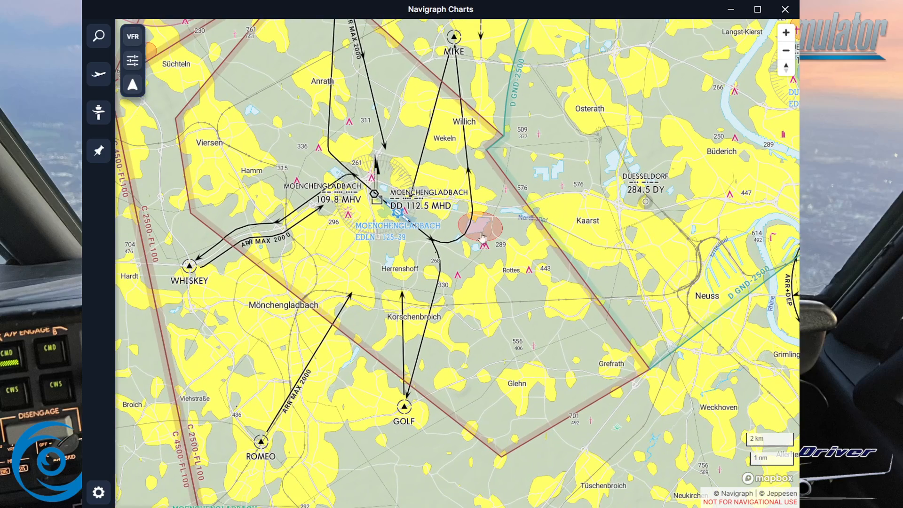
left_click_drag(569, 119, 495, 208)
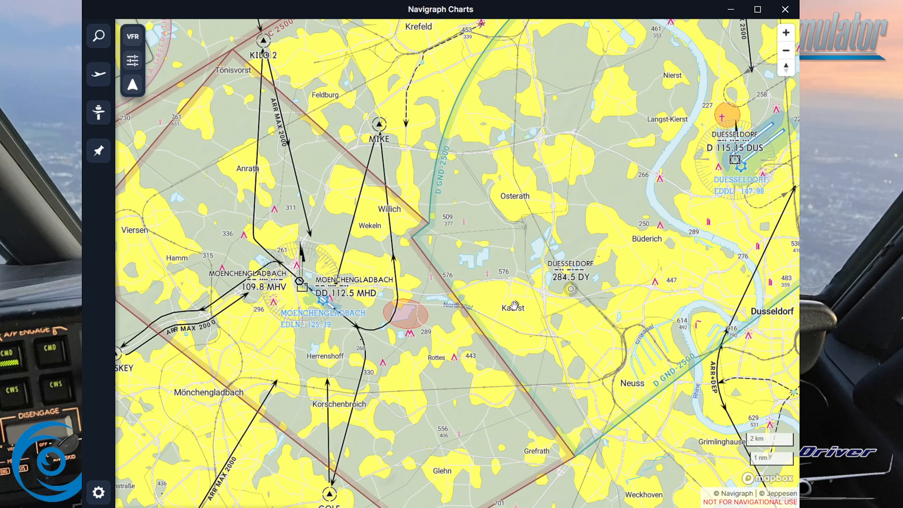
- Show the navigation waypoints on the VFR map around Duesseldorf, look at them, and hide them again
left_click_drag(686, 196, 309, 333)
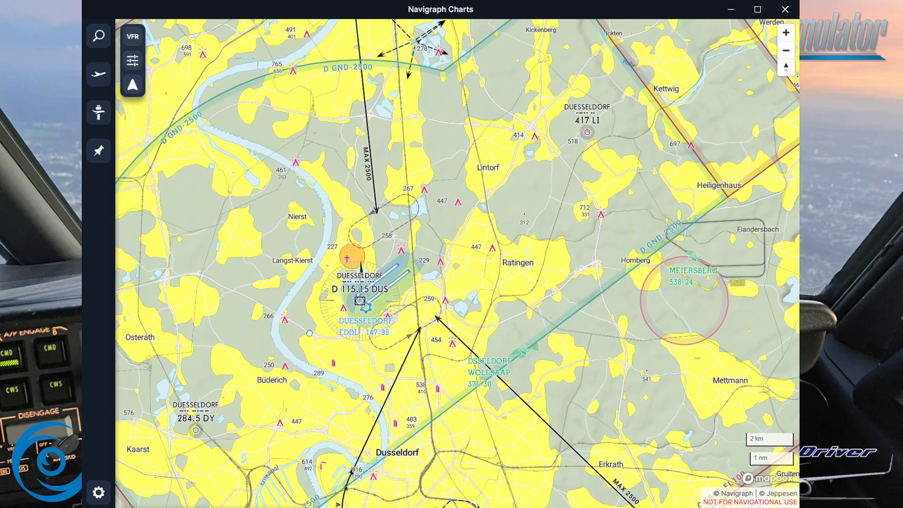
left_click(139, 61)
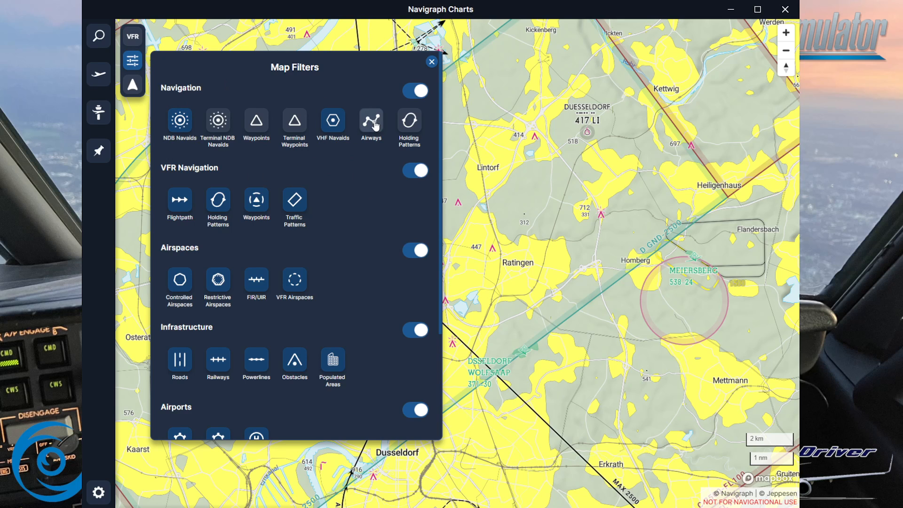
left_click(258, 120)
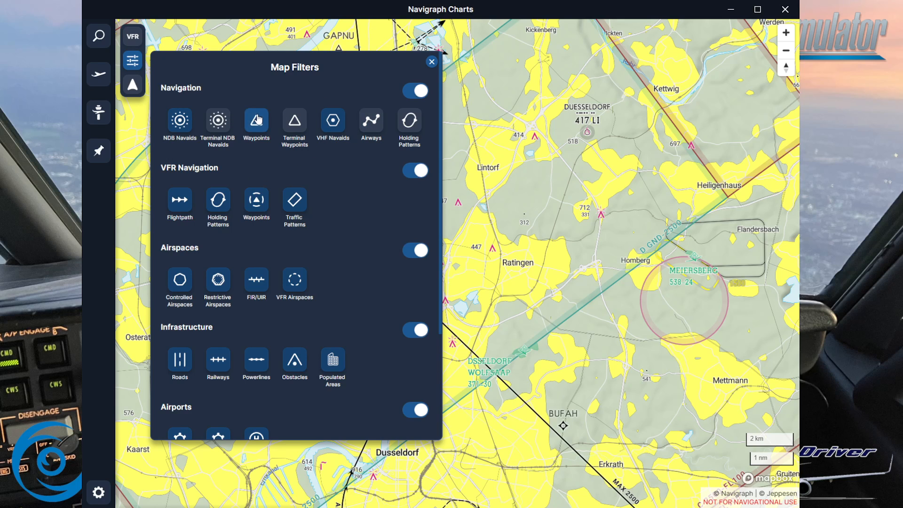
left_click(748, 266)
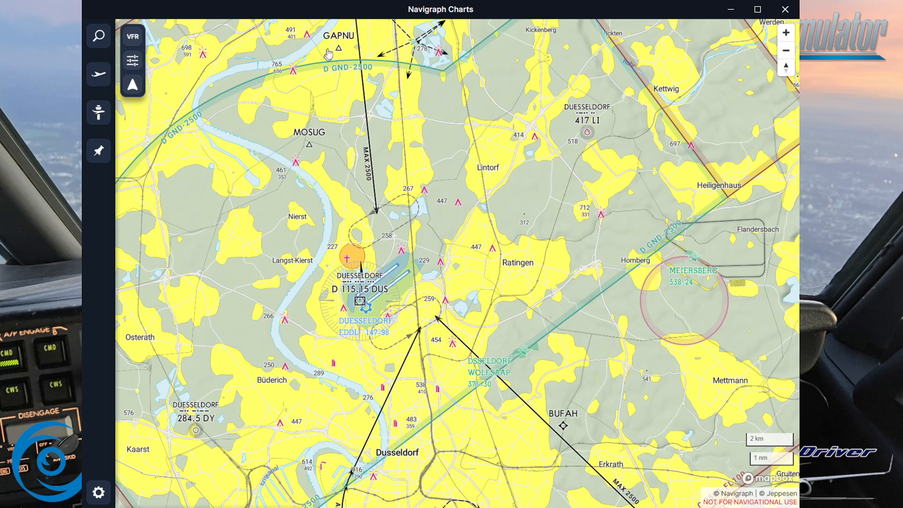
left_click(133, 60)
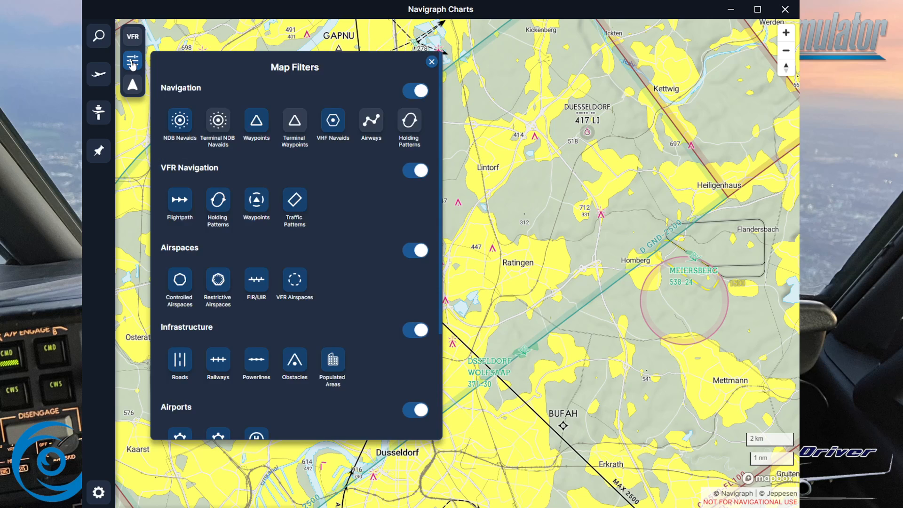
left_click(257, 117)
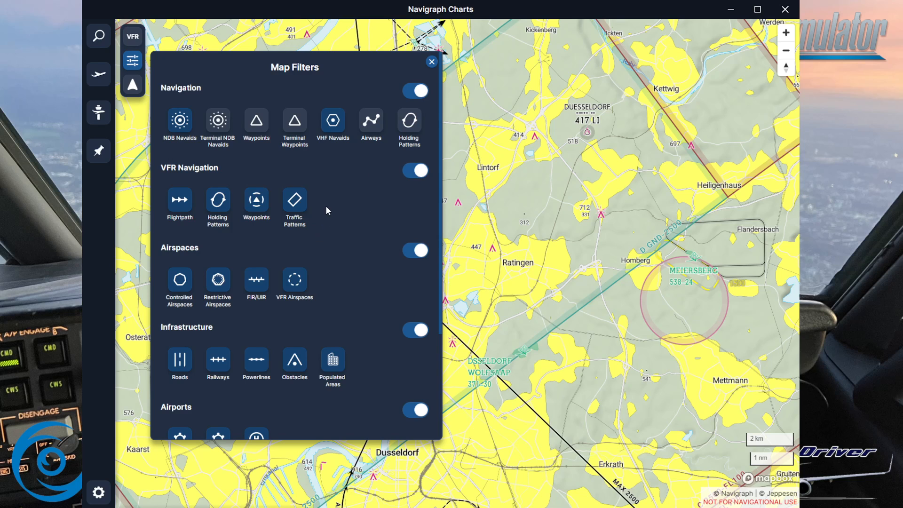
- Review the remaining VFR map filters, from VFR Navigation and Airspaces to the Base group, and close the filters
scroll(326, 205, "down", 2)
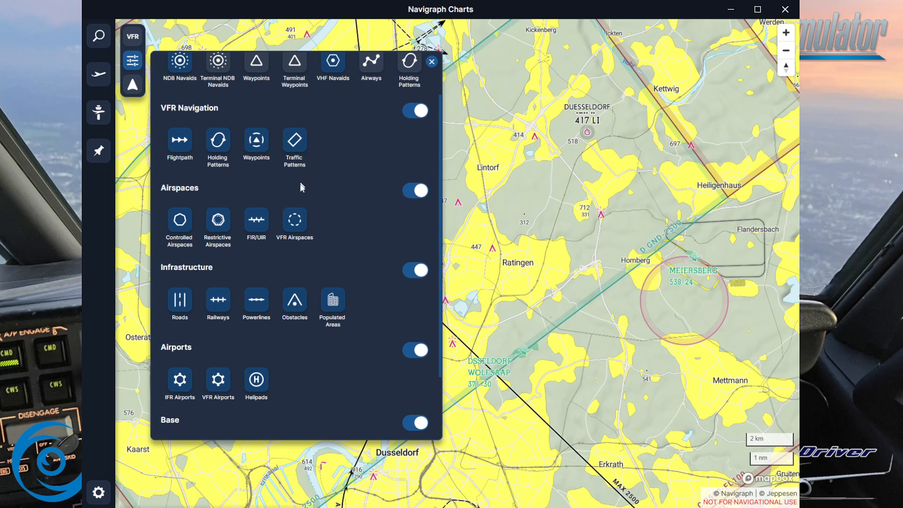
scroll(321, 245, "down", 3)
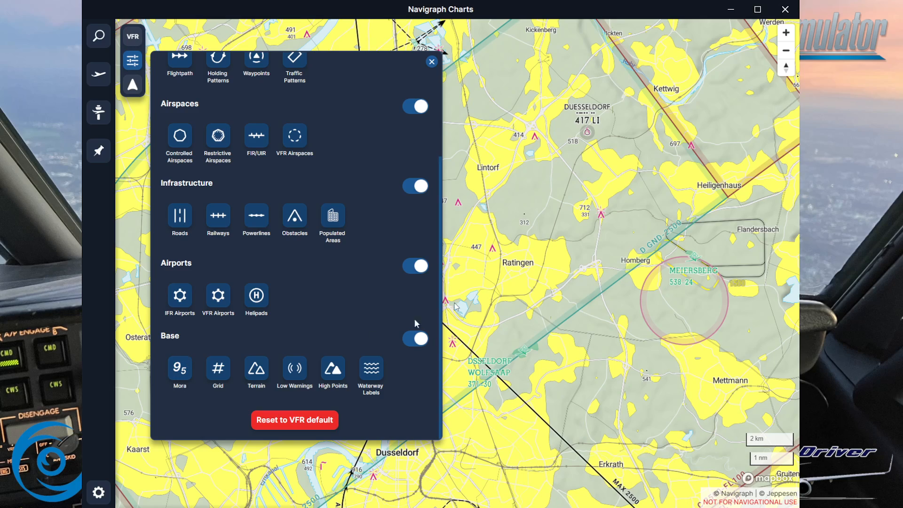
left_click(567, 291)
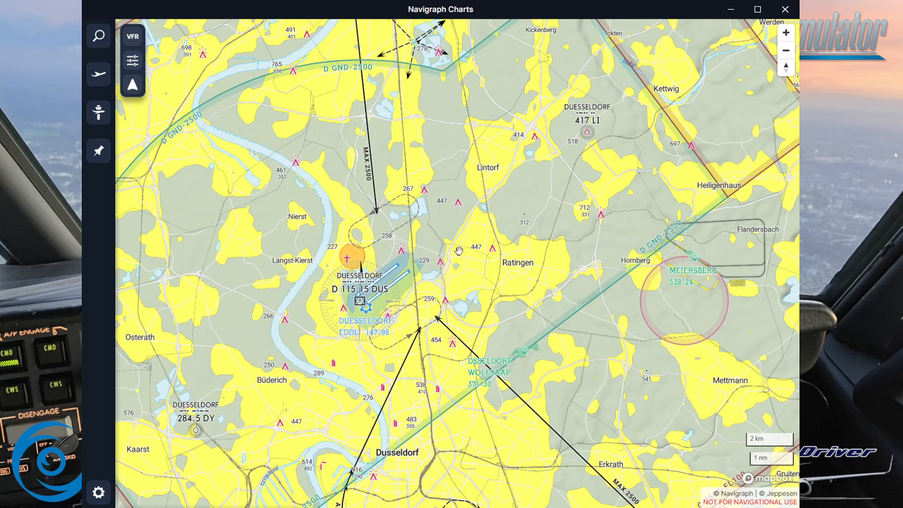
- Hide the Mora values on the VFR map of the wider Duesseldorf region, show them again, and close the filters
scroll(459, 245, "down", 5)
scroll(448, 242, "down", 5)
left_click_drag(463, 162, 464, 285)
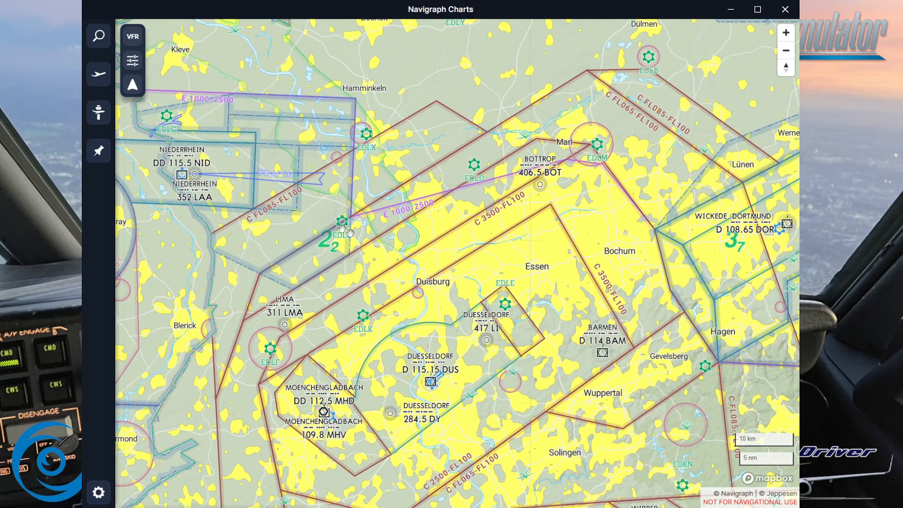
left_click(133, 65)
left_click(126, 69)
scroll(218, 362, "down", 3)
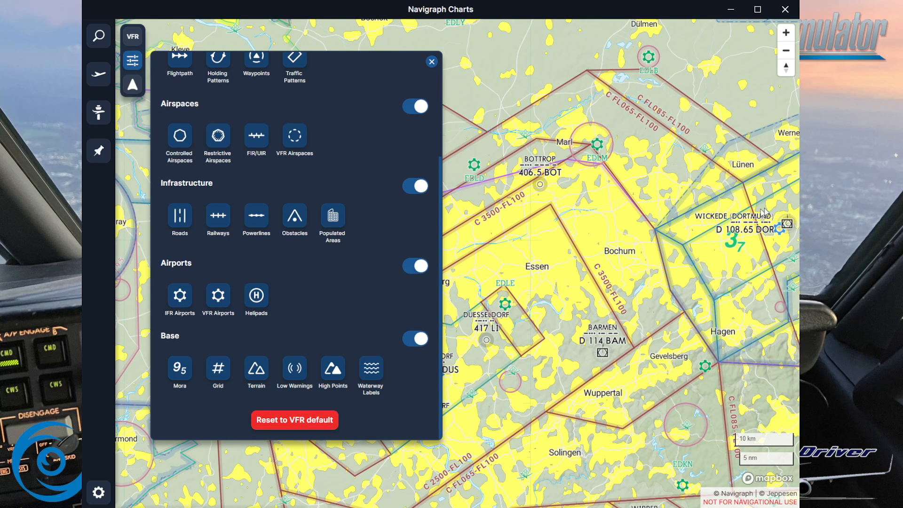
left_click(187, 371)
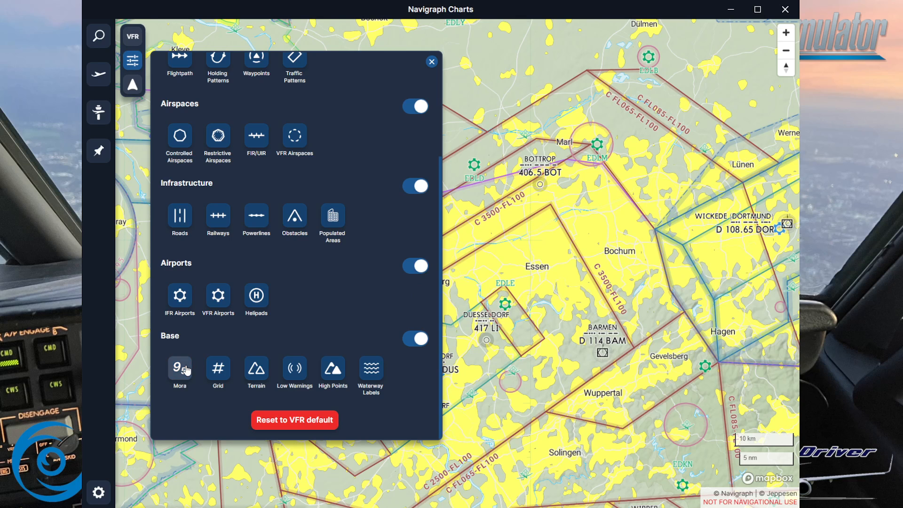
left_click(186, 371)
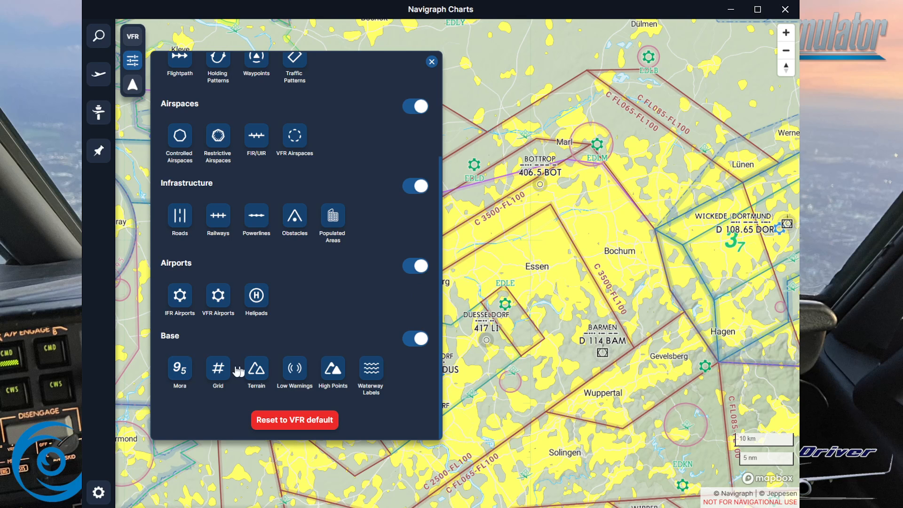
left_click(256, 371)
scroll(339, 302, "up", 3)
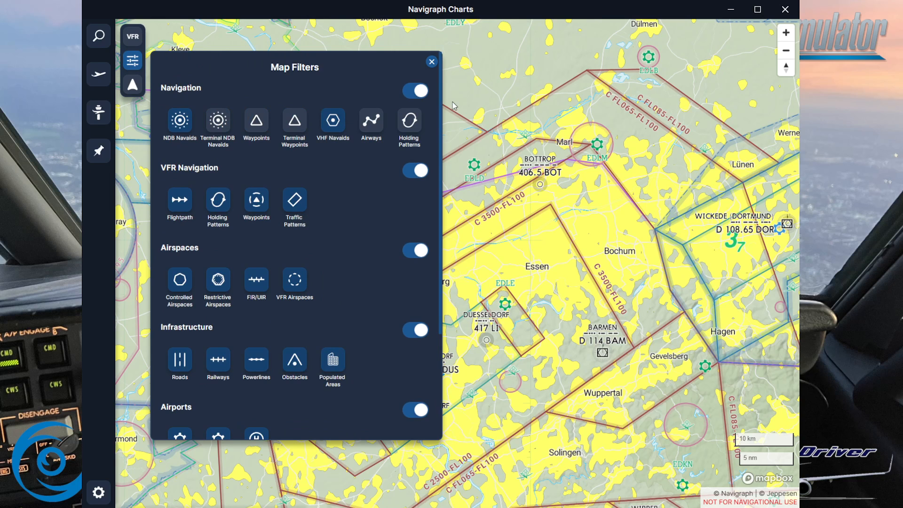
left_click(431, 62)
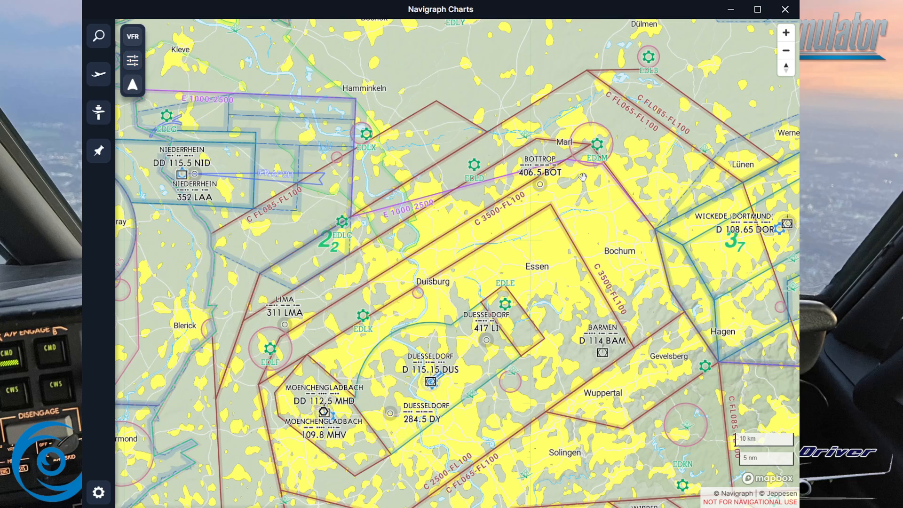
- Examine the VFR chart between Muenster, Borkenberge and Holtwick, including the airspace boundaries and the obstacle elevations
left_click_drag(583, 177, 436, 384)
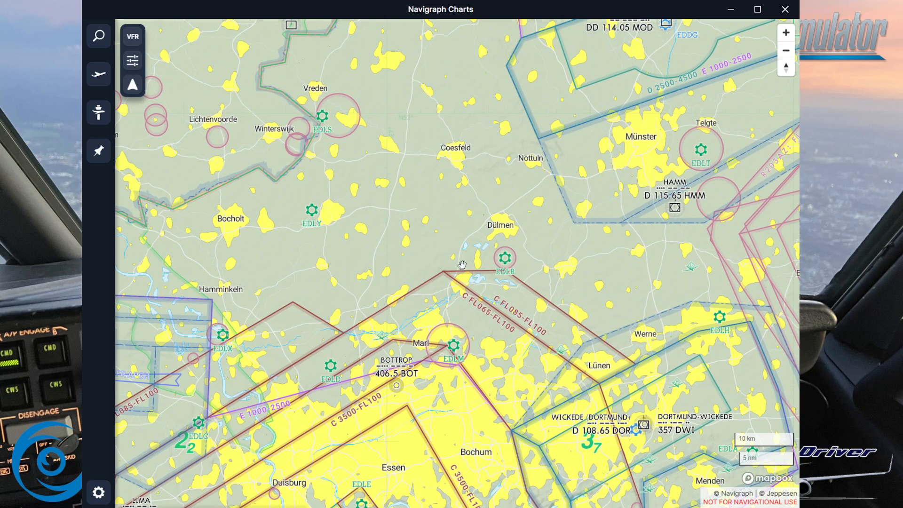
left_click_drag(507, 316, 430, 345)
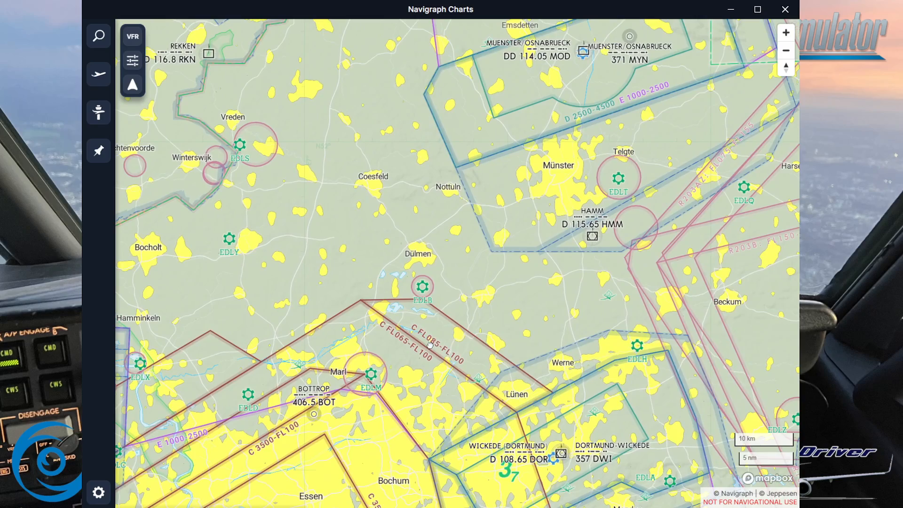
scroll(358, 311, "up", 5)
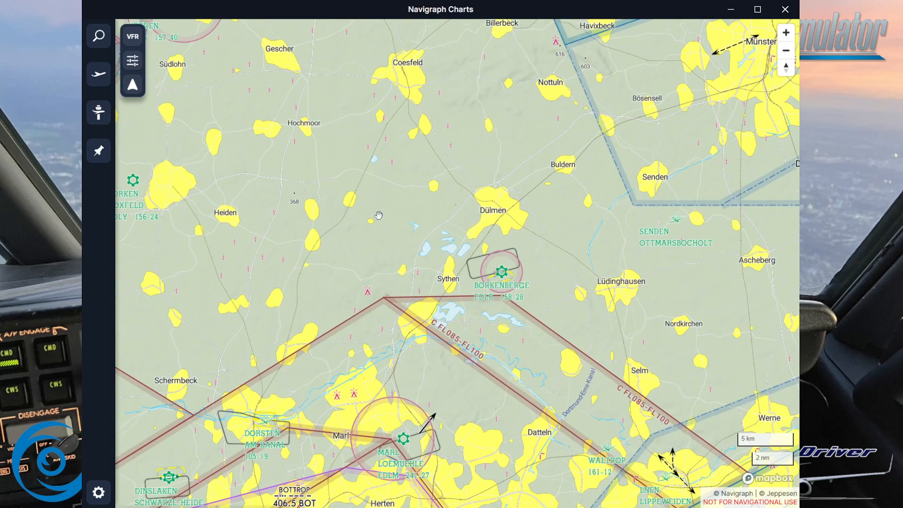
scroll(314, 293, "up", 5)
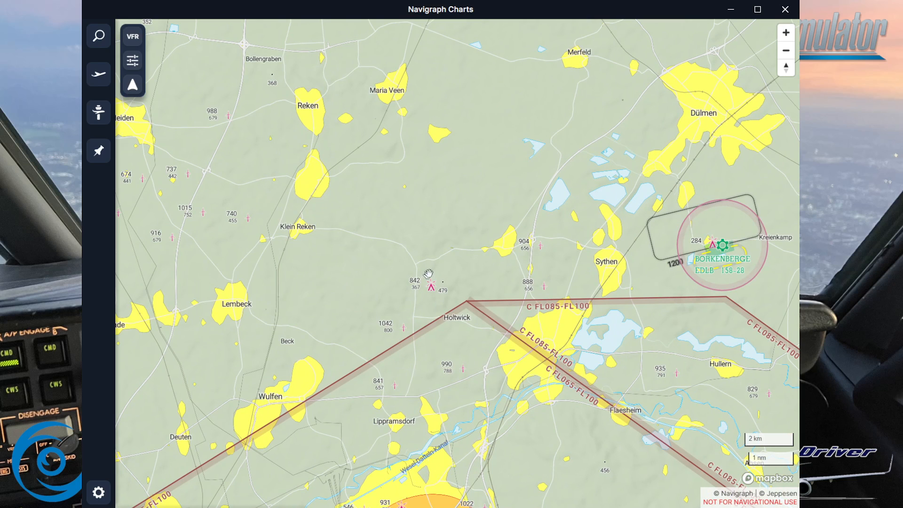
scroll(392, 287, "down", 3)
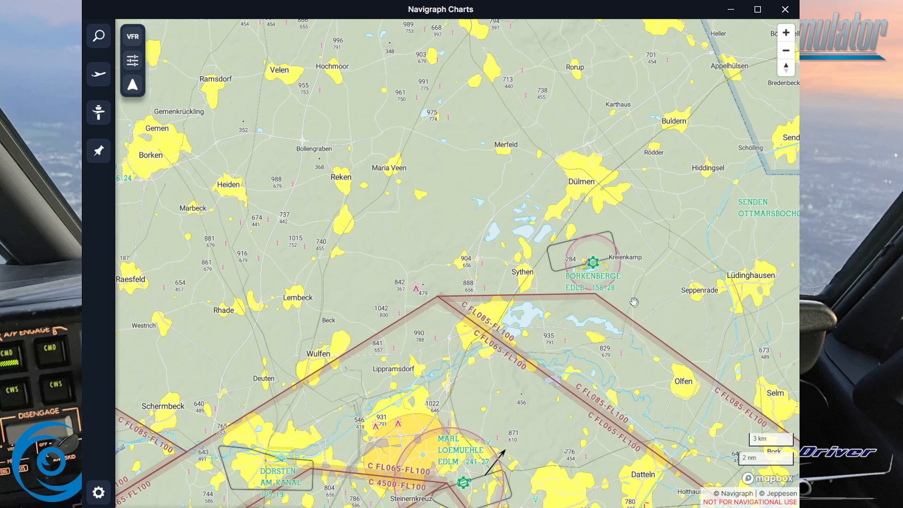
- Follow the VFR airspace boundaries from Marl Loemuehle past Herne and Hattingen to Essen Muelheim
left_click_drag(612, 404, 459, 151)
left_click_drag(481, 442, 488, 276)
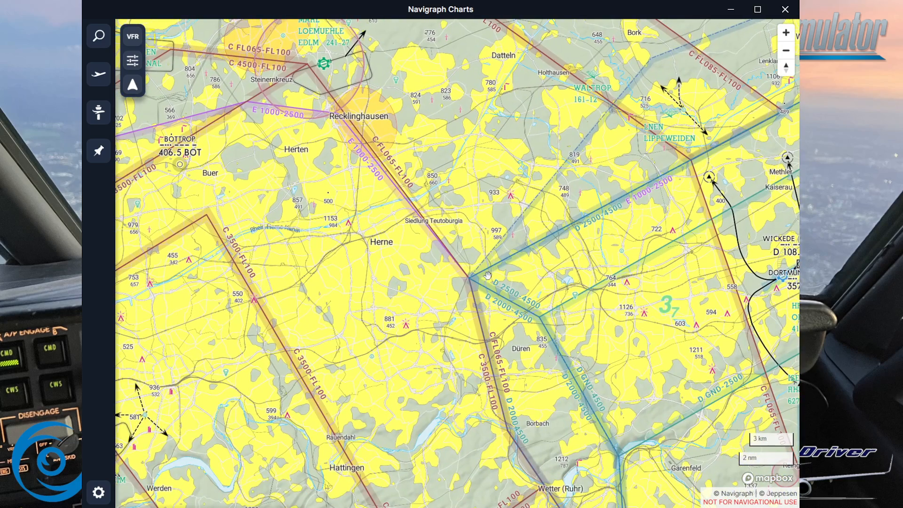
left_click_drag(353, 399, 540, 223)
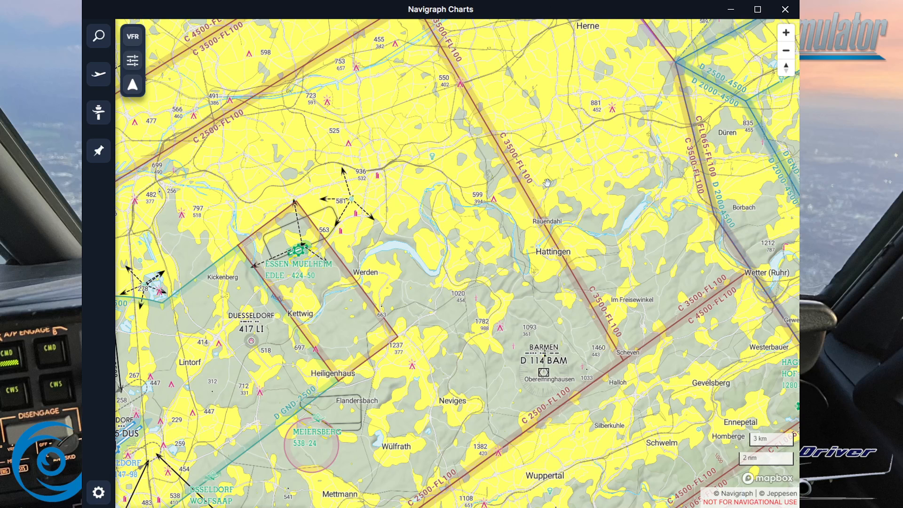
- Load the first saved EDDK to EDLE flight, view its VFR route on the map, and unload it
left_click(104, 83)
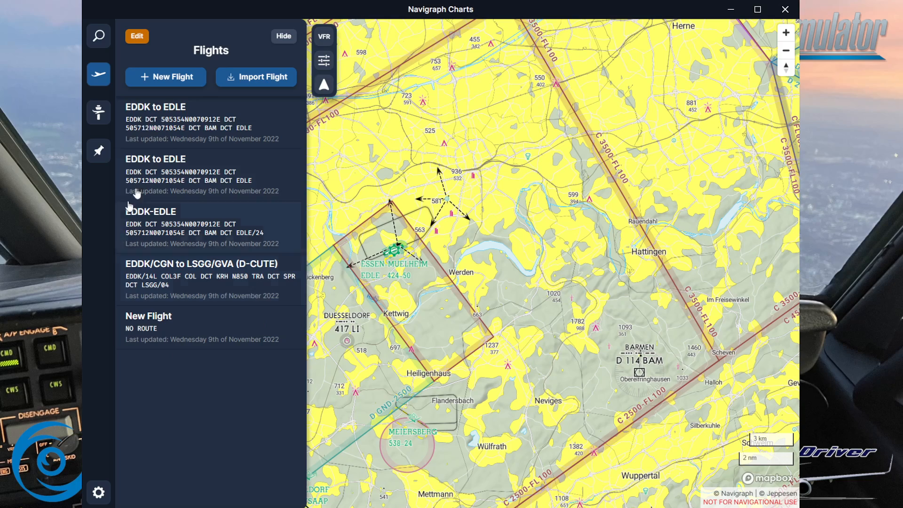
left_click(194, 135)
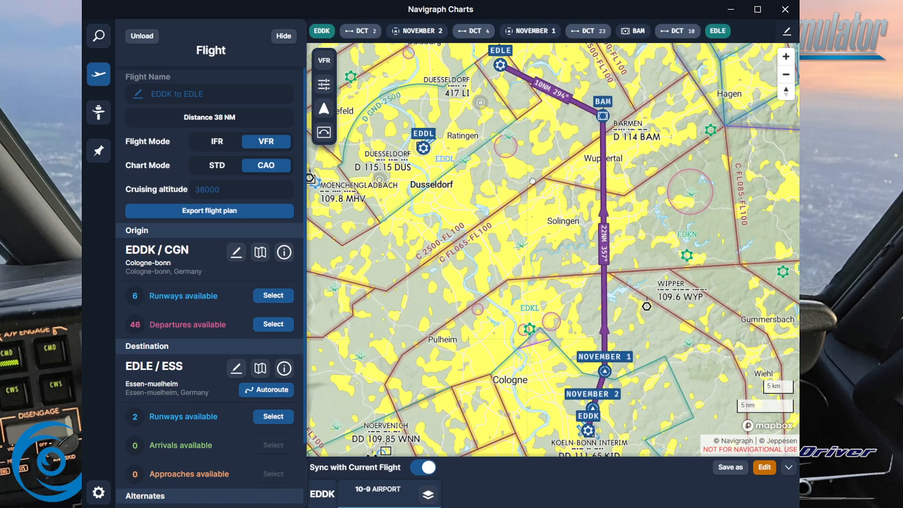
left_click(147, 37)
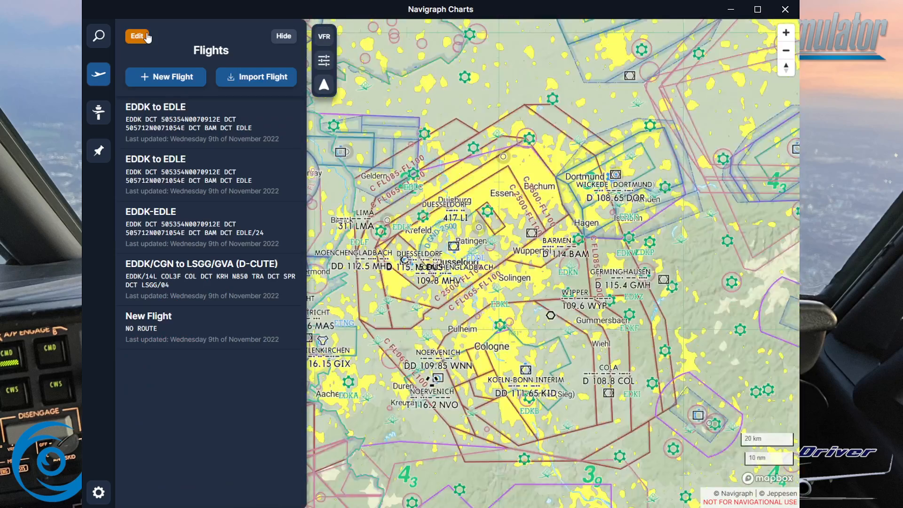
- Load the saved flight EDDK/CGN to LSGG/GVA and switch the map layer to IFR High for its route
left_click(187, 275)
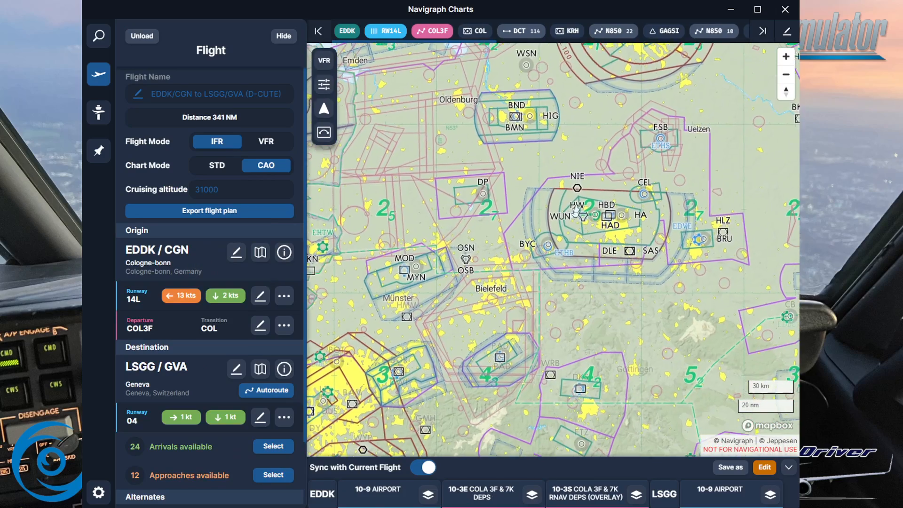
left_click_drag(483, 426, 668, 287)
left_click_drag(694, 383, 664, 270)
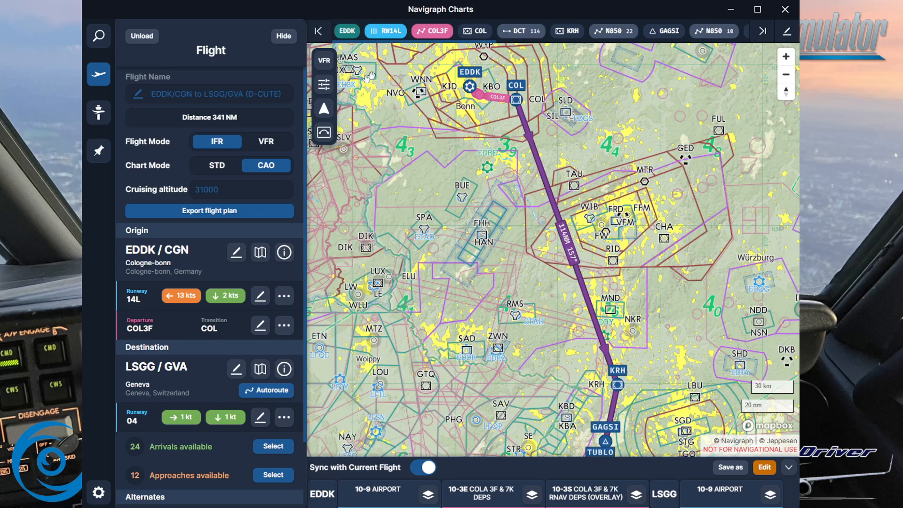
left_click(334, 68)
left_click(390, 94)
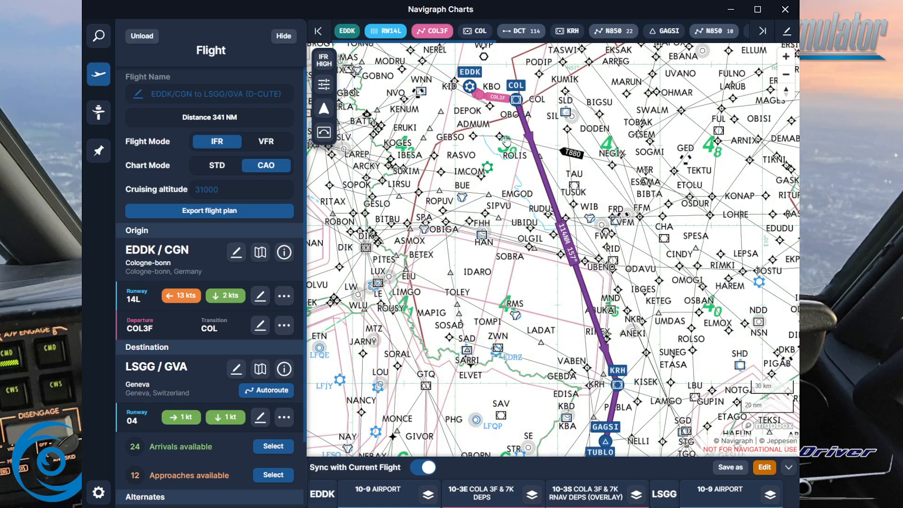
- Compare the COL3F departure from EDDK on the map with its 10-3E COLA 3F & 7K chart and the 10-3S RNAV overlay chart
scroll(487, 61, "up", 3)
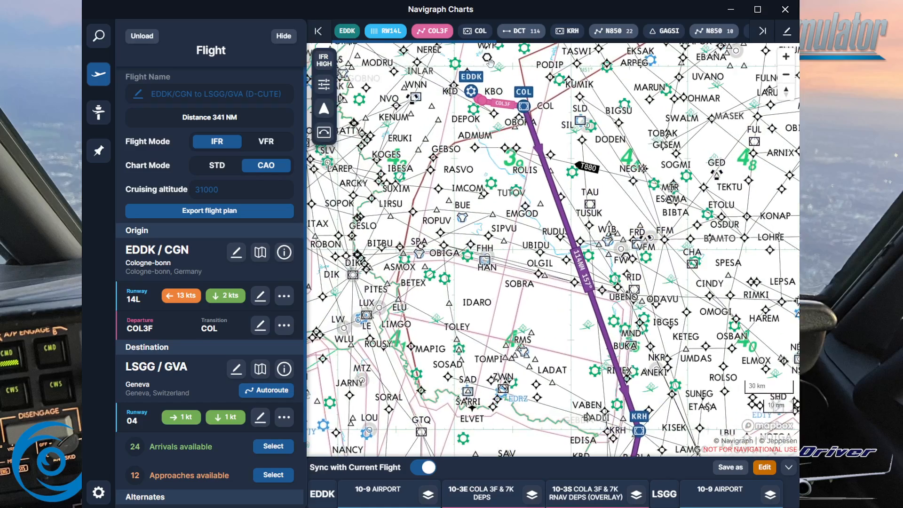
scroll(490, 63, "up", 5)
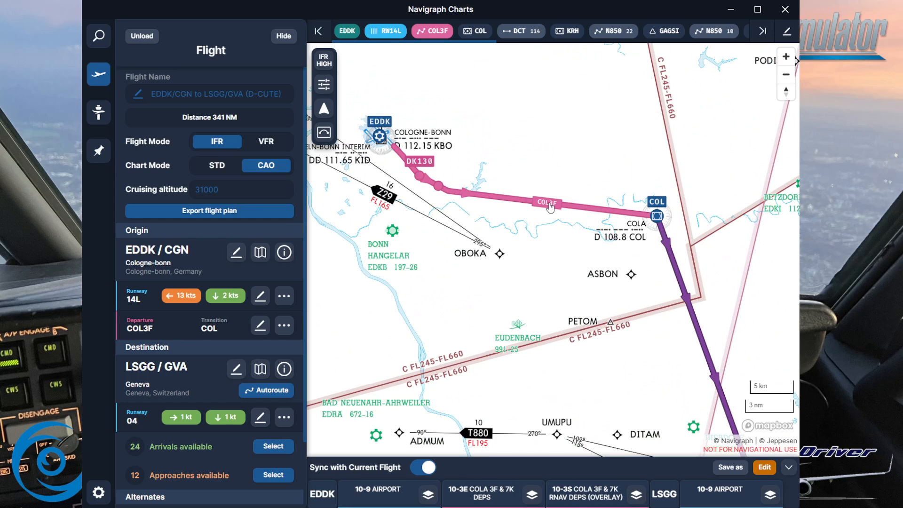
mouse_move(438, 40)
left_click(498, 489)
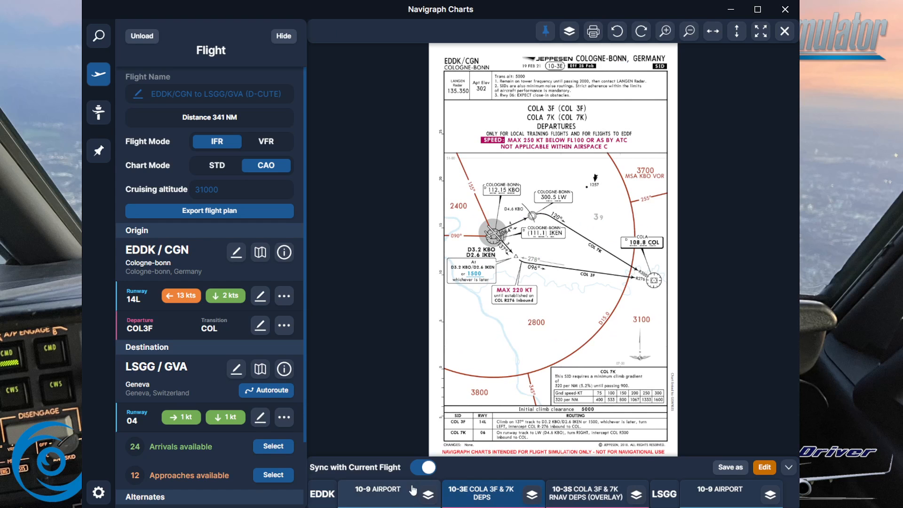
scroll(543, 233, "up", 3)
scroll(543, 233, "up", 1)
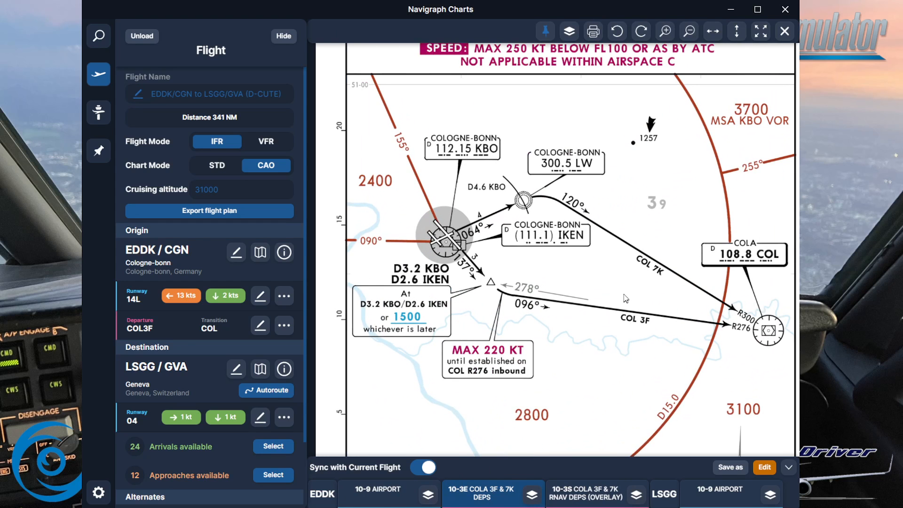
left_click_drag(618, 290, 603, 286)
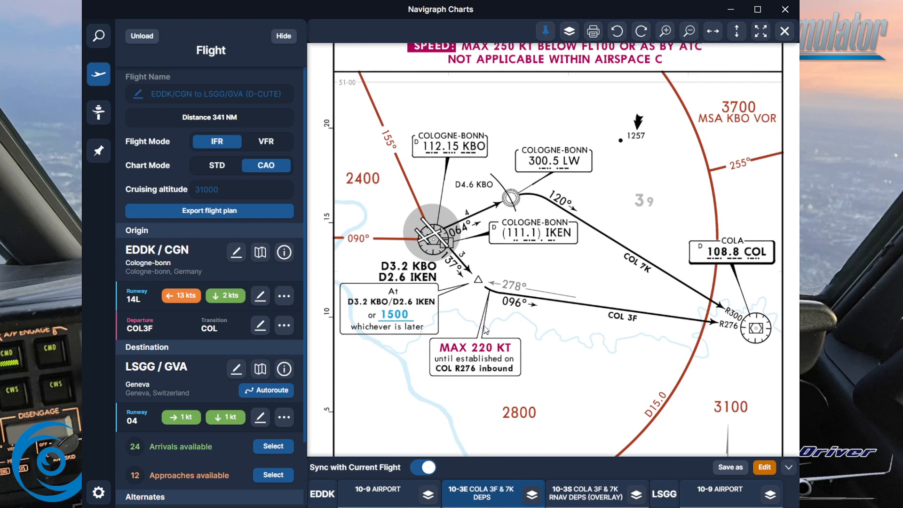
left_click(594, 495)
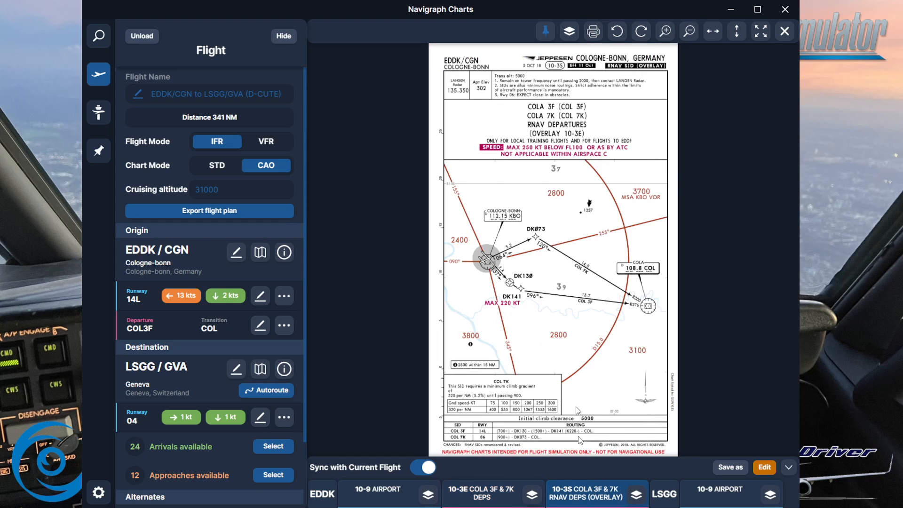
scroll(544, 268, "up", 4)
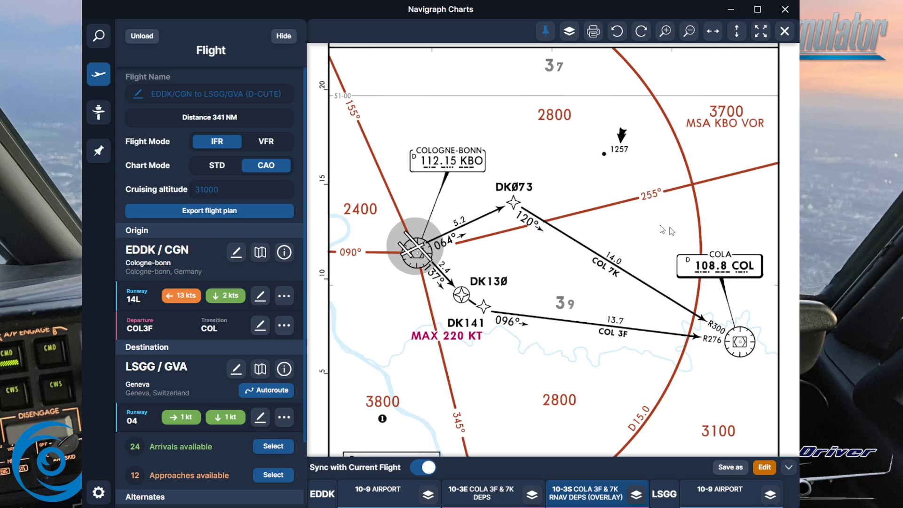
- Look up the EDDK / CGN airport's weather information, reading both the METAR and the TAF
left_click(99, 116)
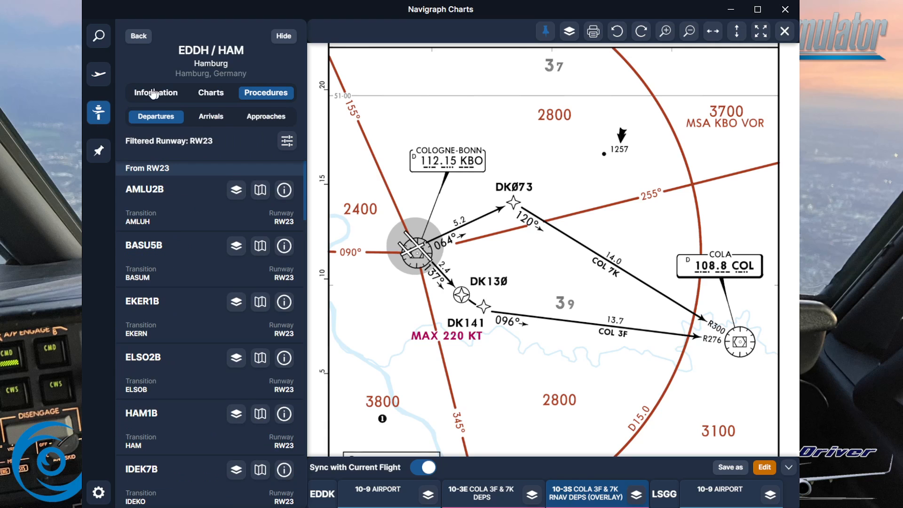
left_click(141, 38)
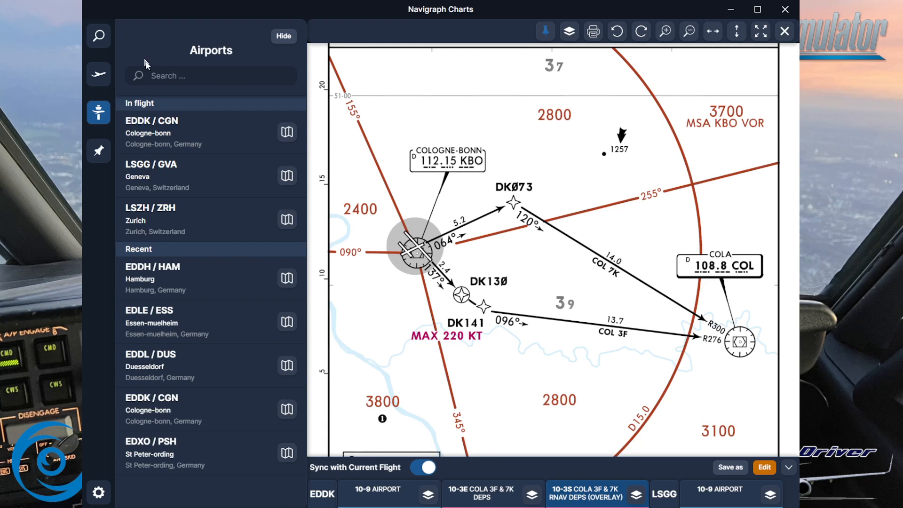
left_click(281, 133)
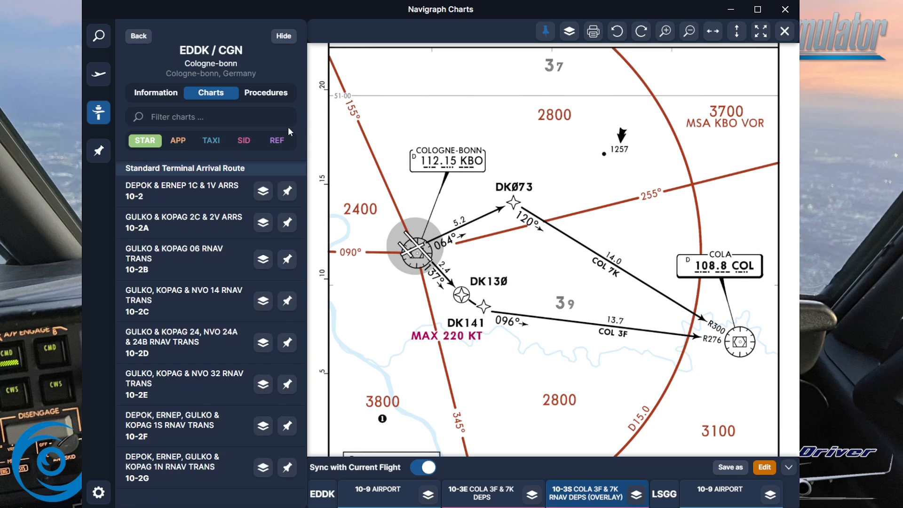
left_click(149, 93)
left_click(240, 120)
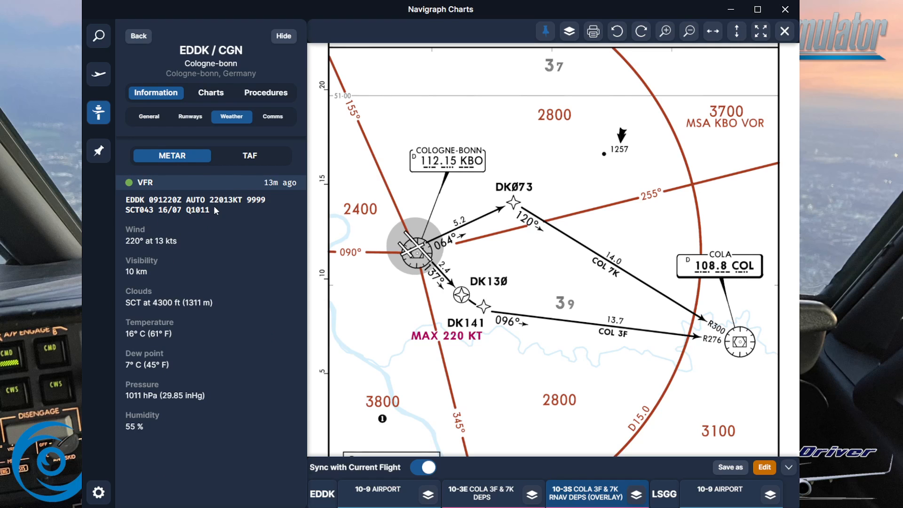
left_click(256, 163)
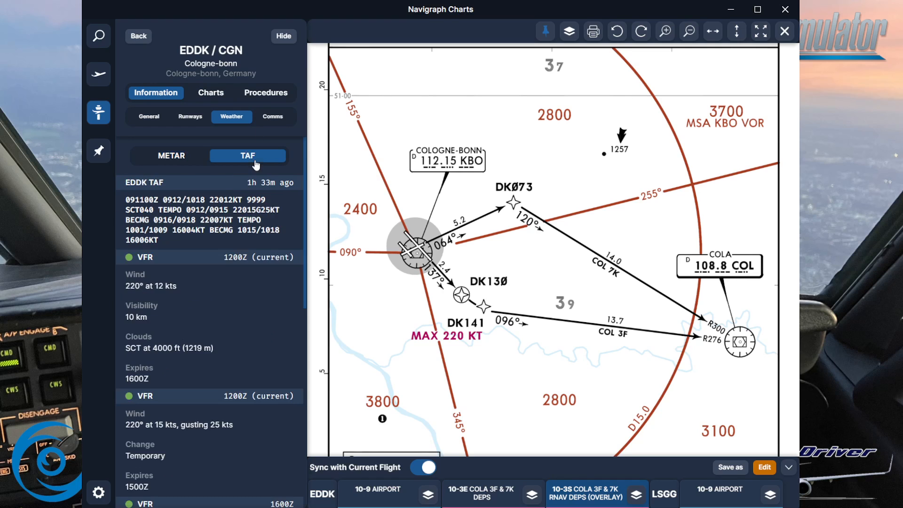
left_click(178, 158)
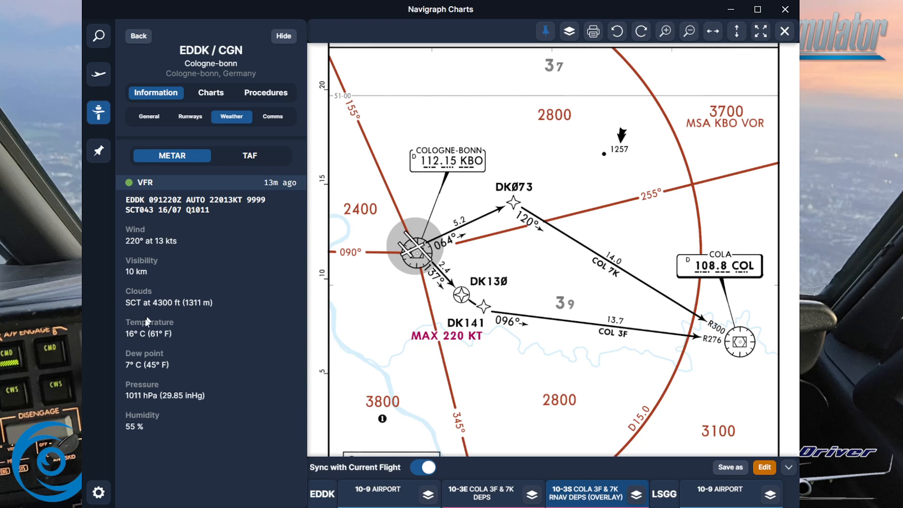
- Preview the open departure chart in the Night theme and set the theme back to Day
left_click(100, 491)
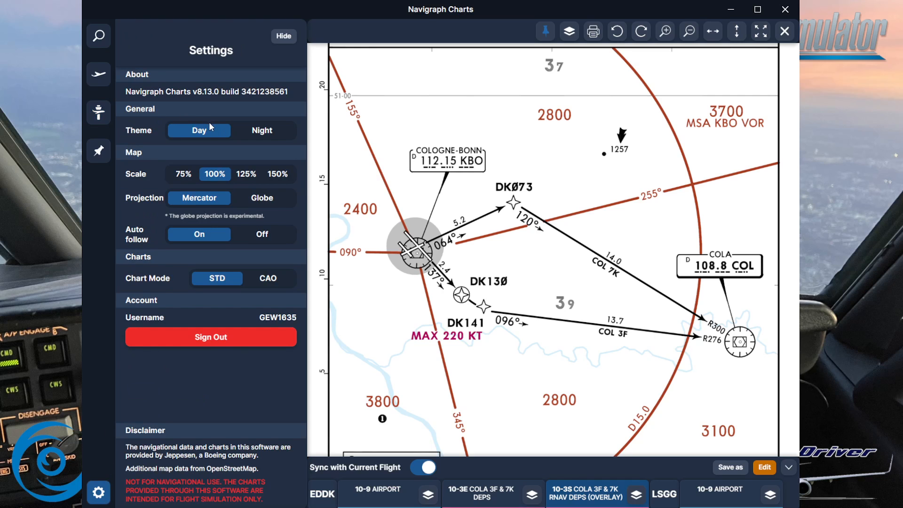
left_click(263, 132)
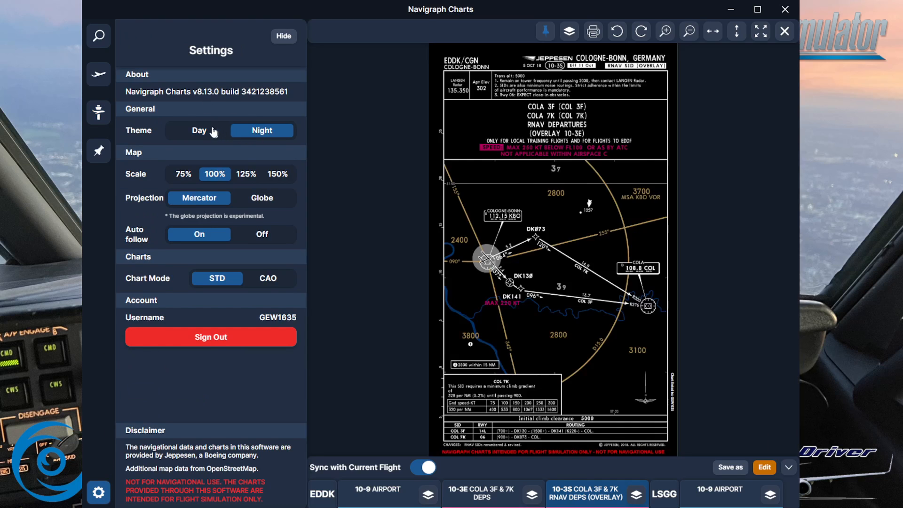
left_click(207, 132)
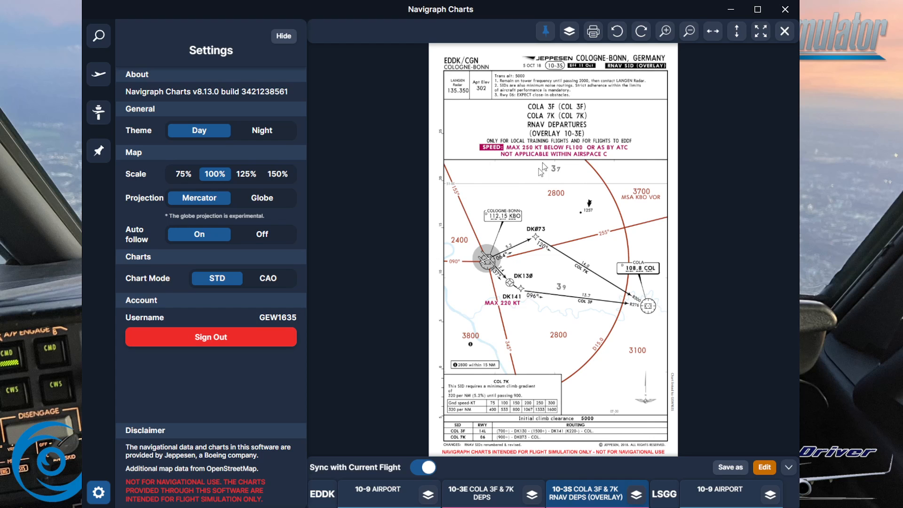
- Close the departure chart, try the Globe map projection, and set the projection back to Mercator
left_click(786, 32)
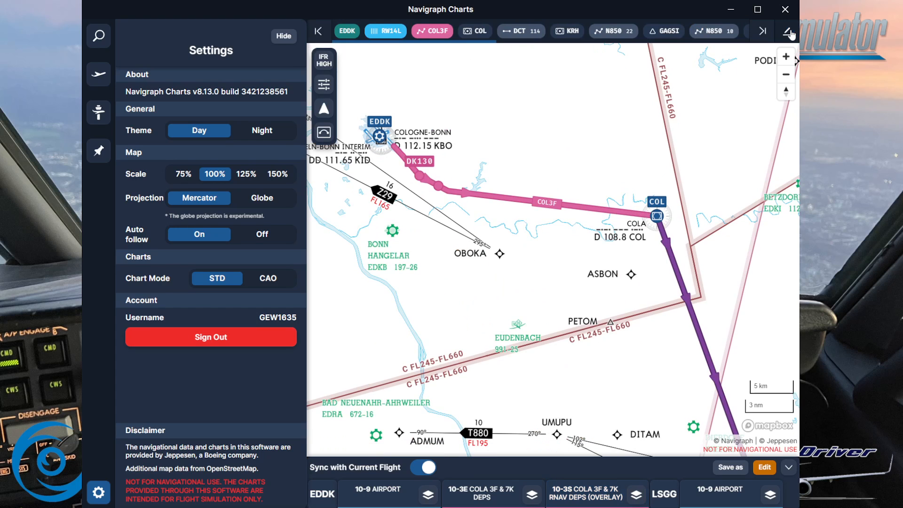
left_click_drag(503, 252, 491, 276)
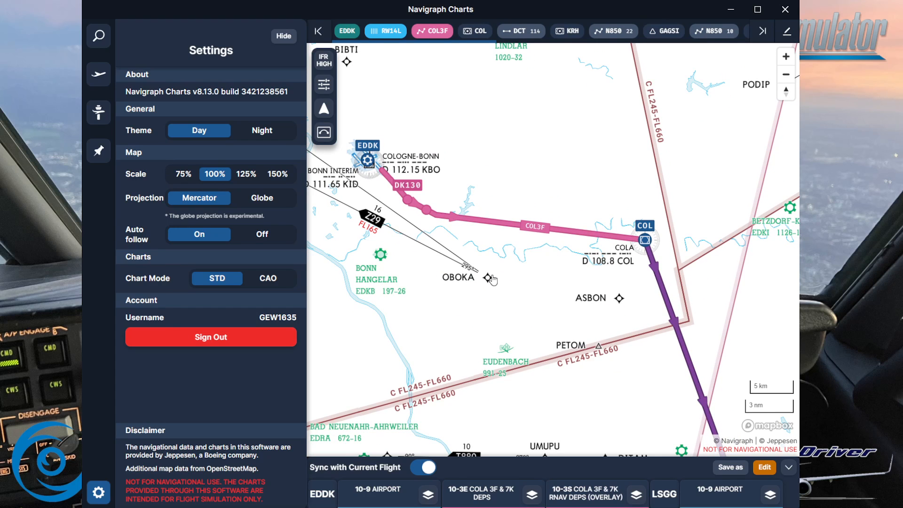
left_click(253, 199)
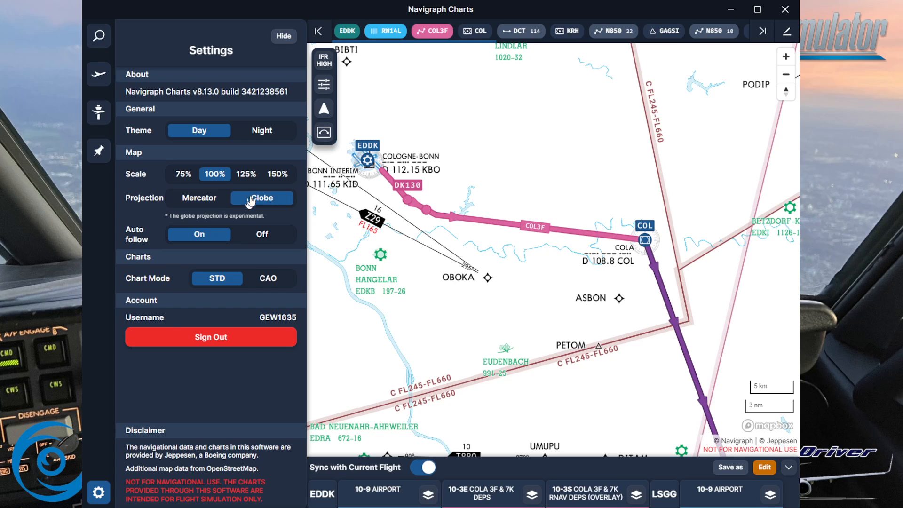
left_click(197, 202)
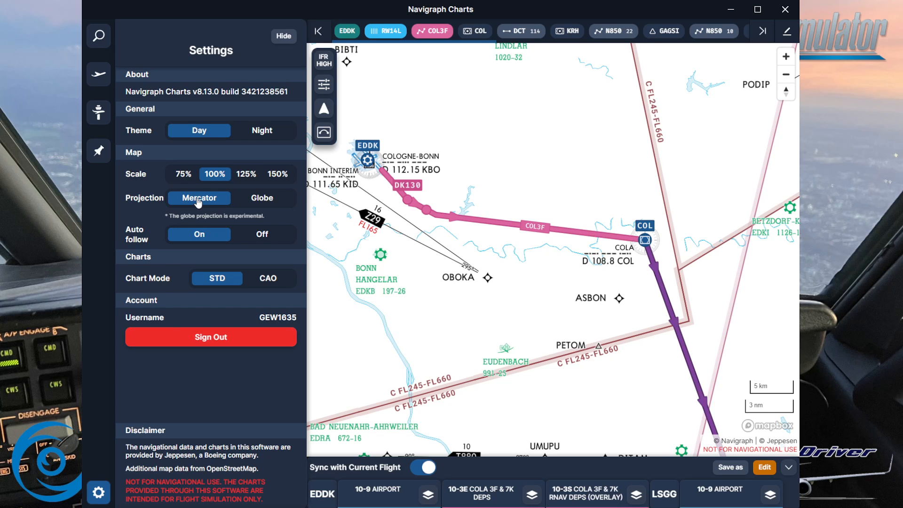
- View the whole EDDK to LSGG route on the map and unload the flight
scroll(442, 169, "down", 5)
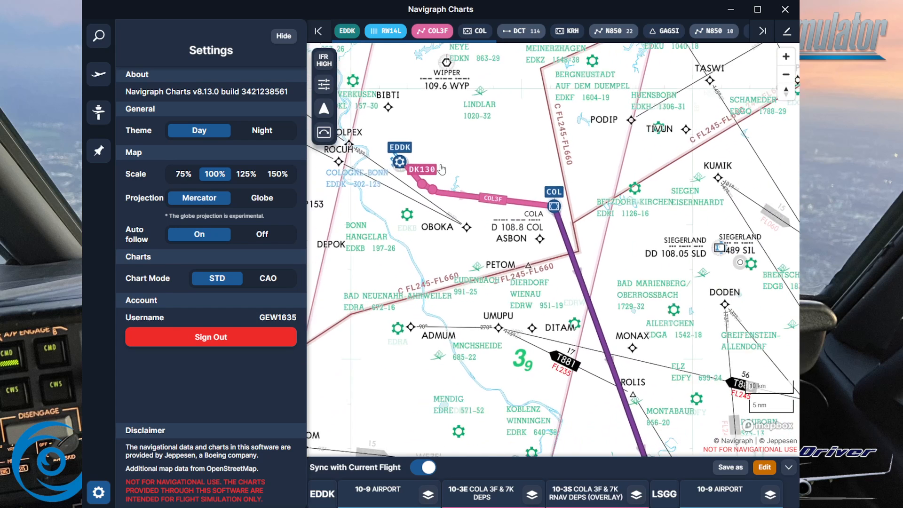
scroll(441, 168, "down", 4)
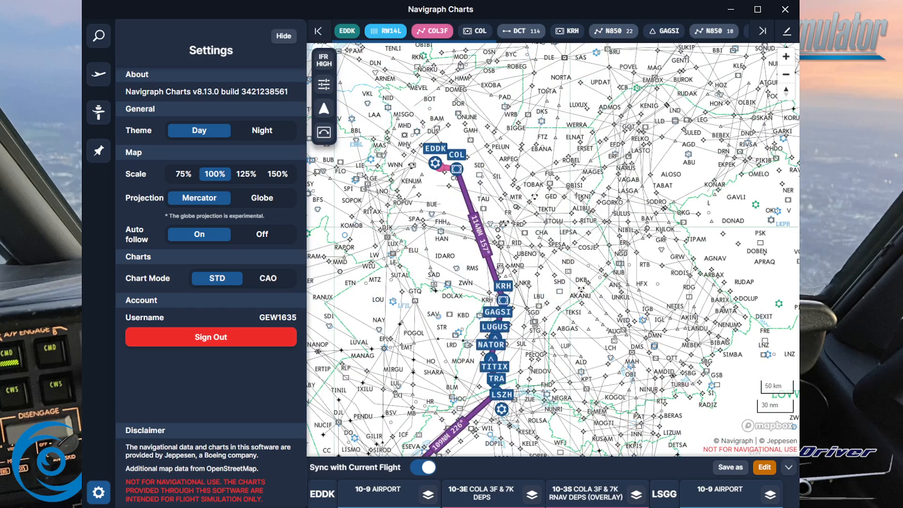
left_click_drag(460, 272, 540, 190)
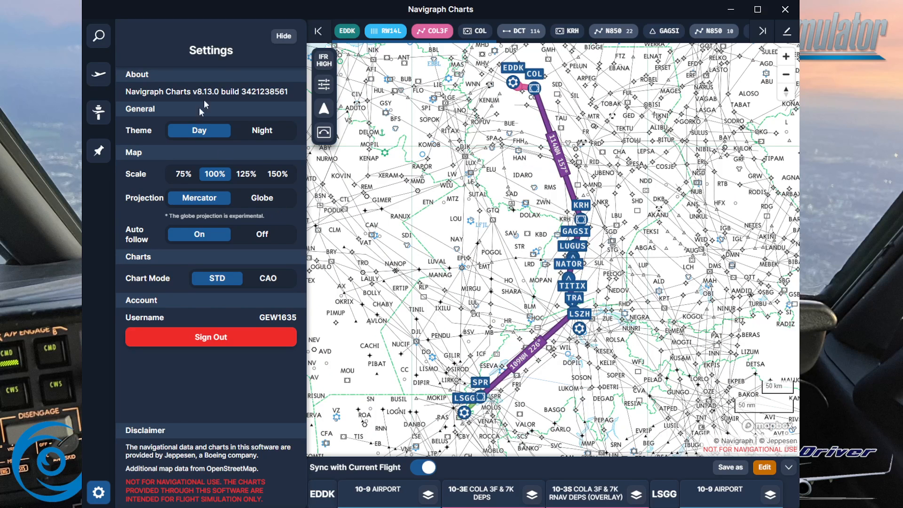
left_click(98, 82)
left_click(136, 38)
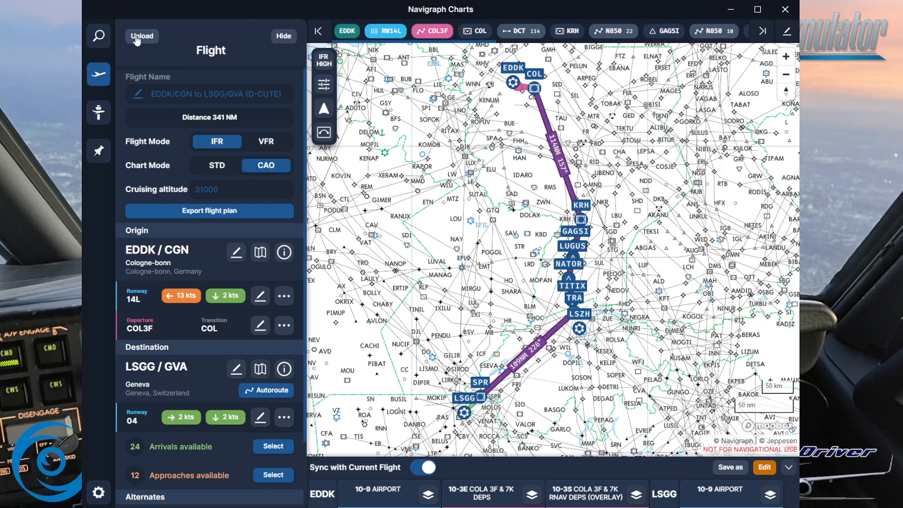